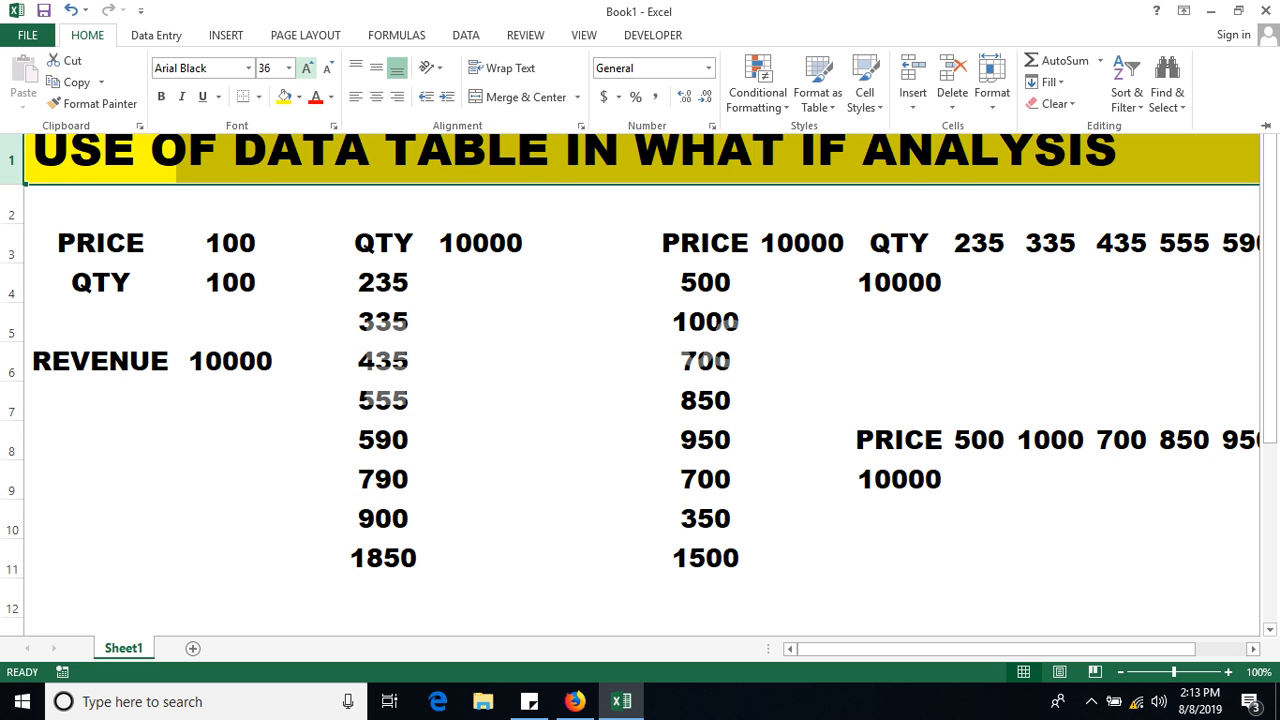
Try a larger title font size, then revert it to the original size.
click(308, 68)
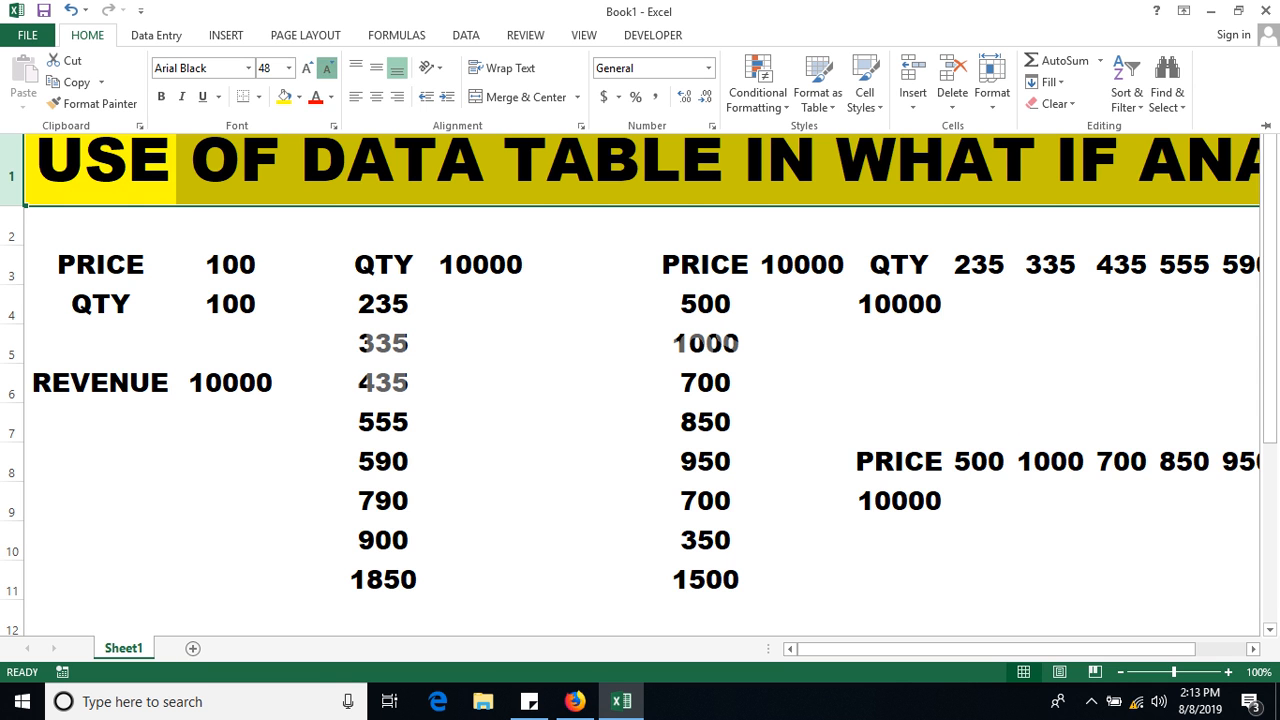
click(328, 68)
key(Escape)
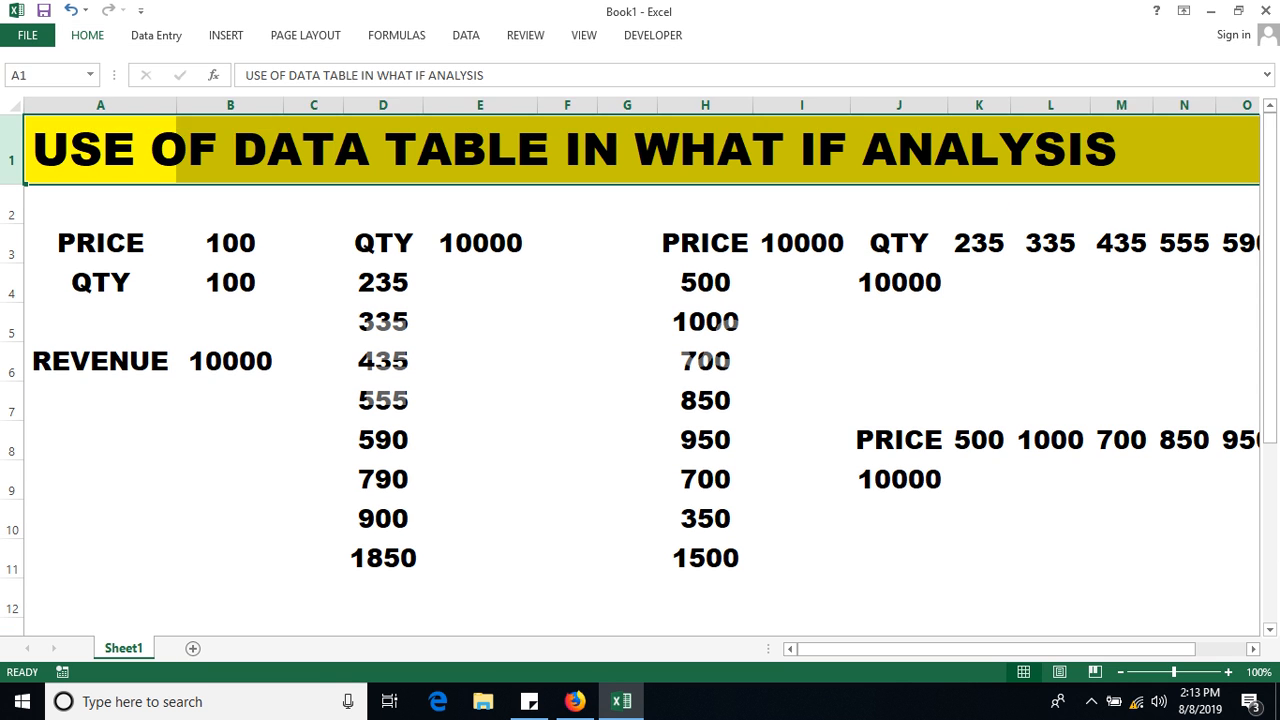
click(480, 204)
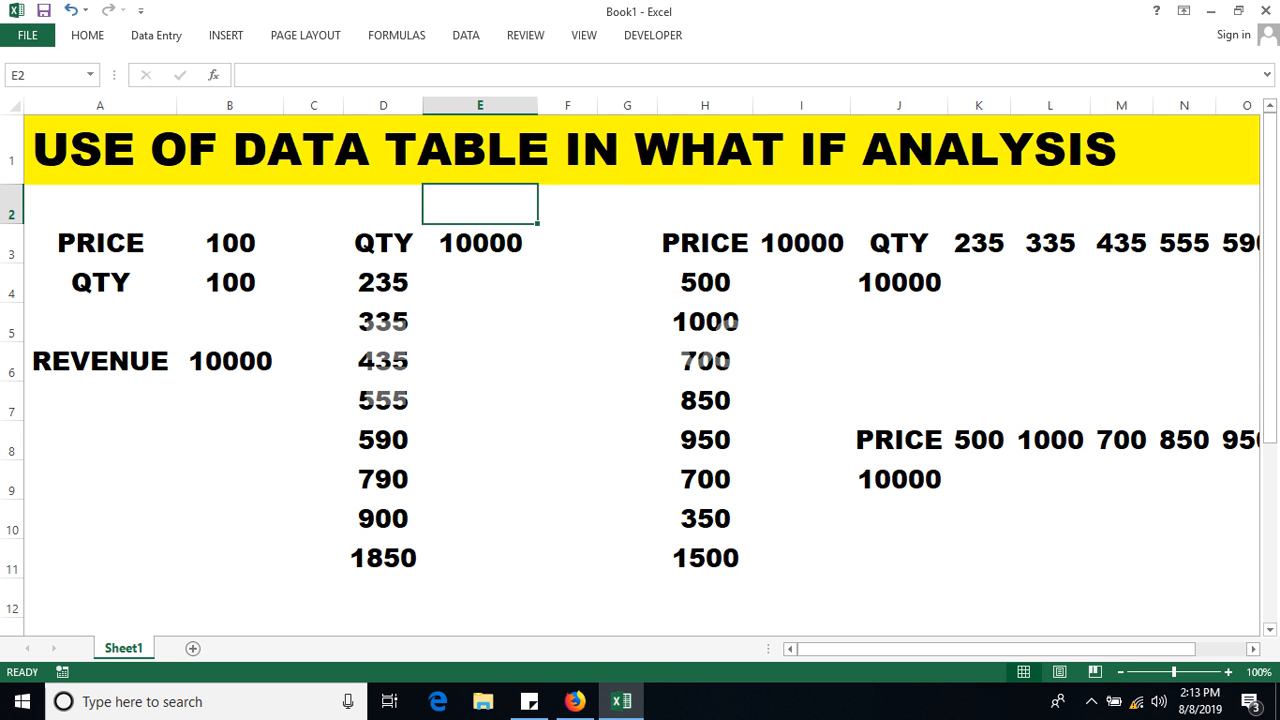
Select the PRICE and QTY inputs and check the REVENUE formula in B6.
drag(100, 243, 230, 283)
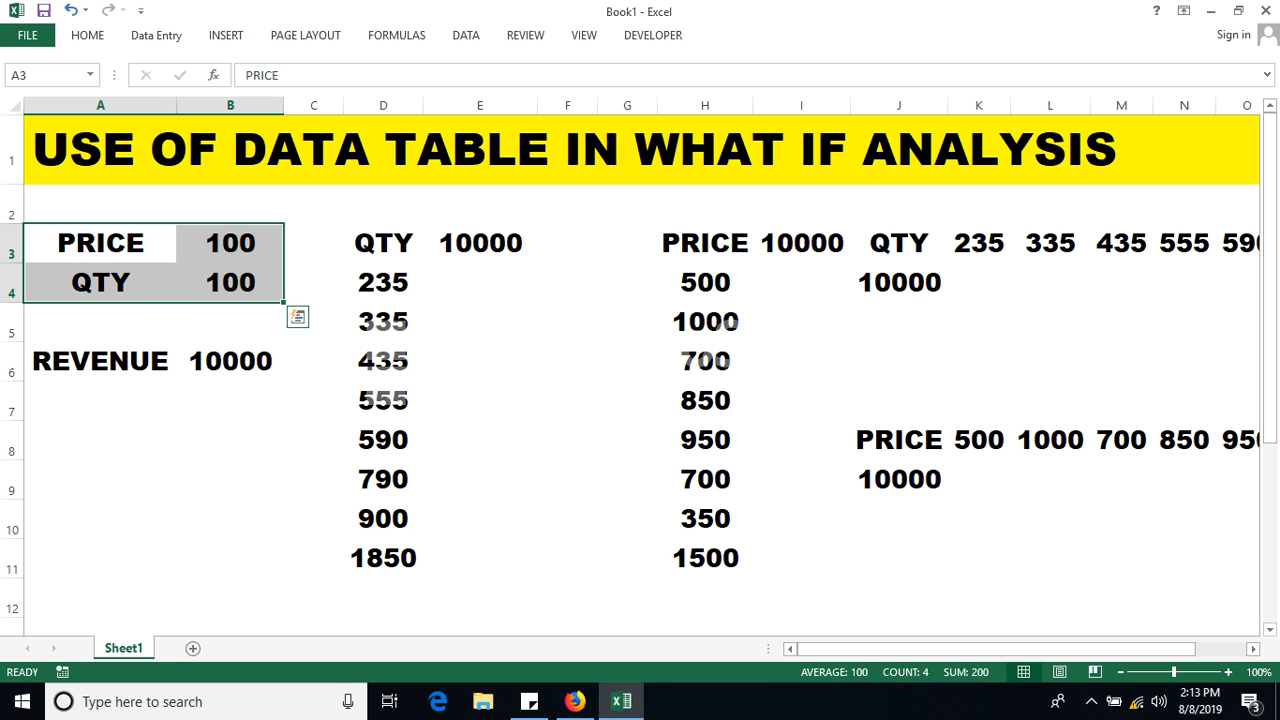
click(215, 361)
double_click(215, 361)
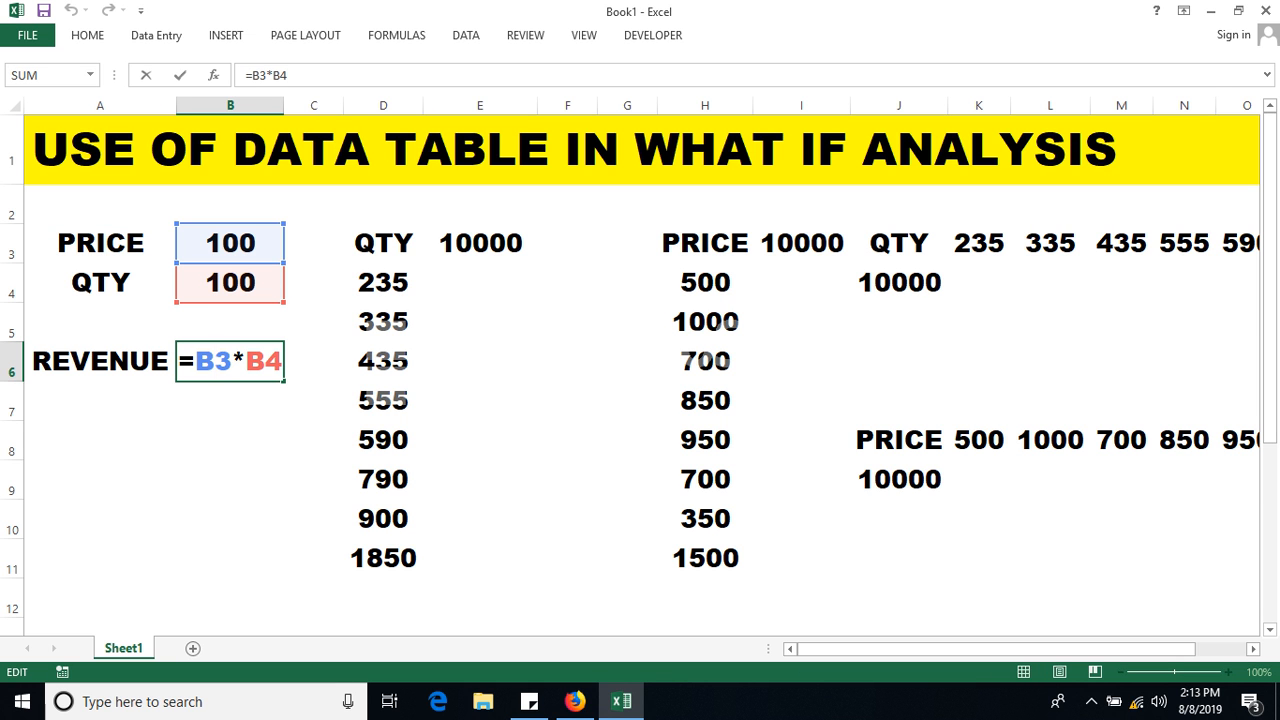
key(Return)
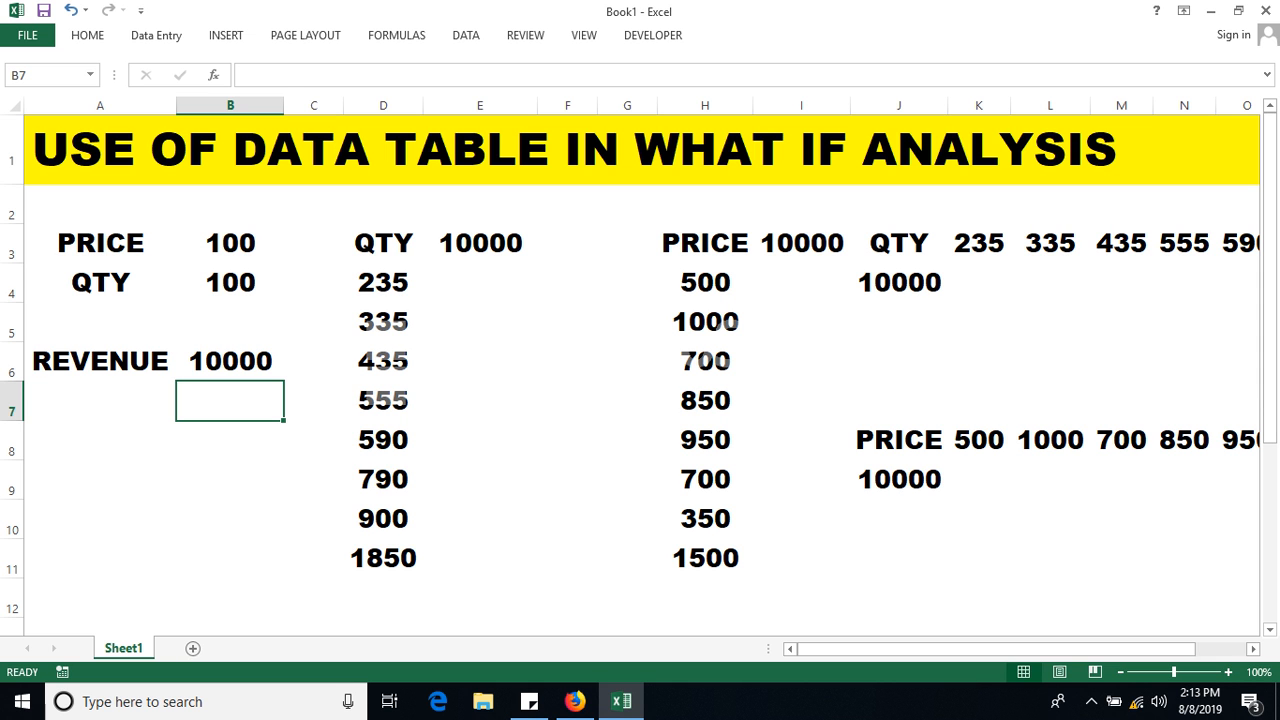
Review the quantity list in column D, from 235 through 790.
click(383, 283)
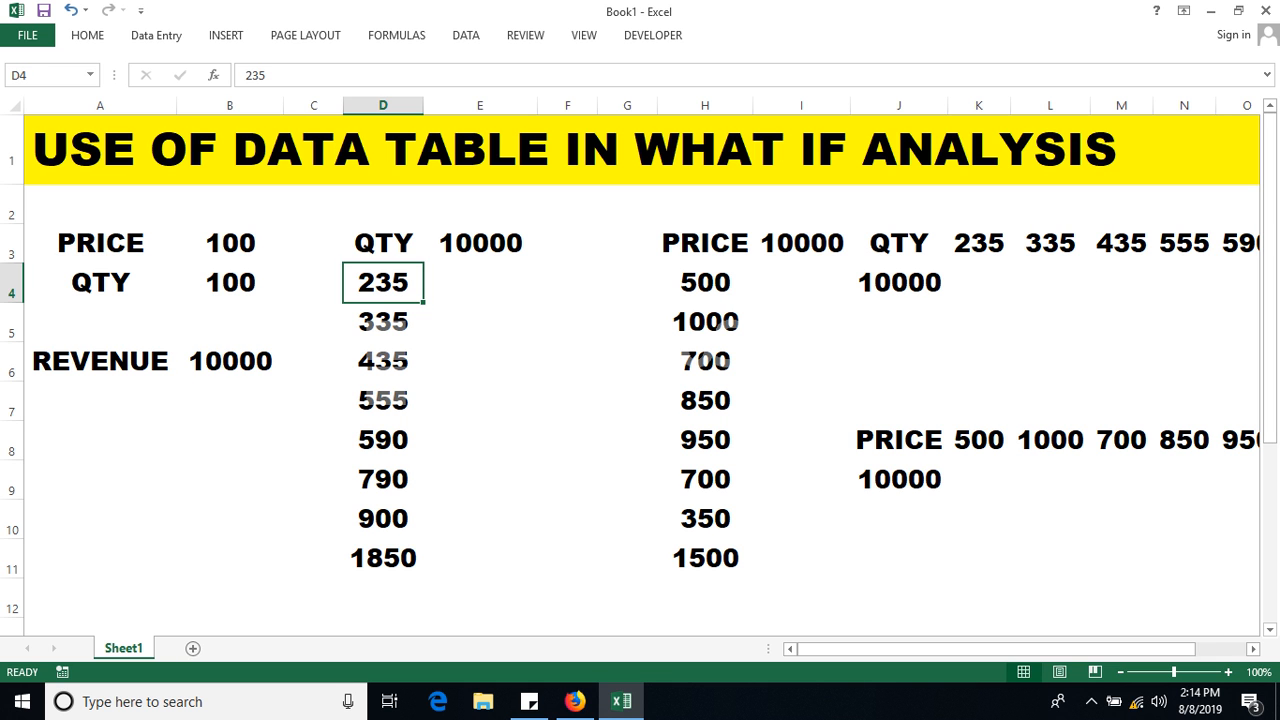
click(230, 362)
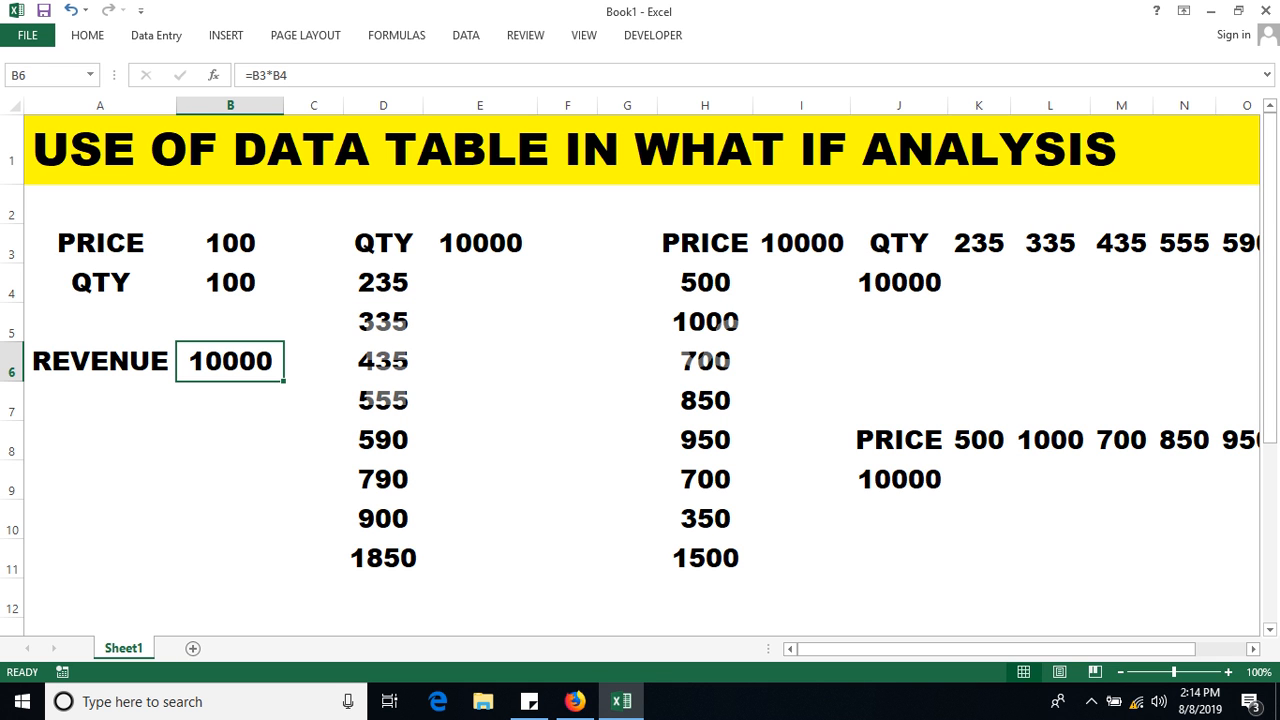
click(383, 322)
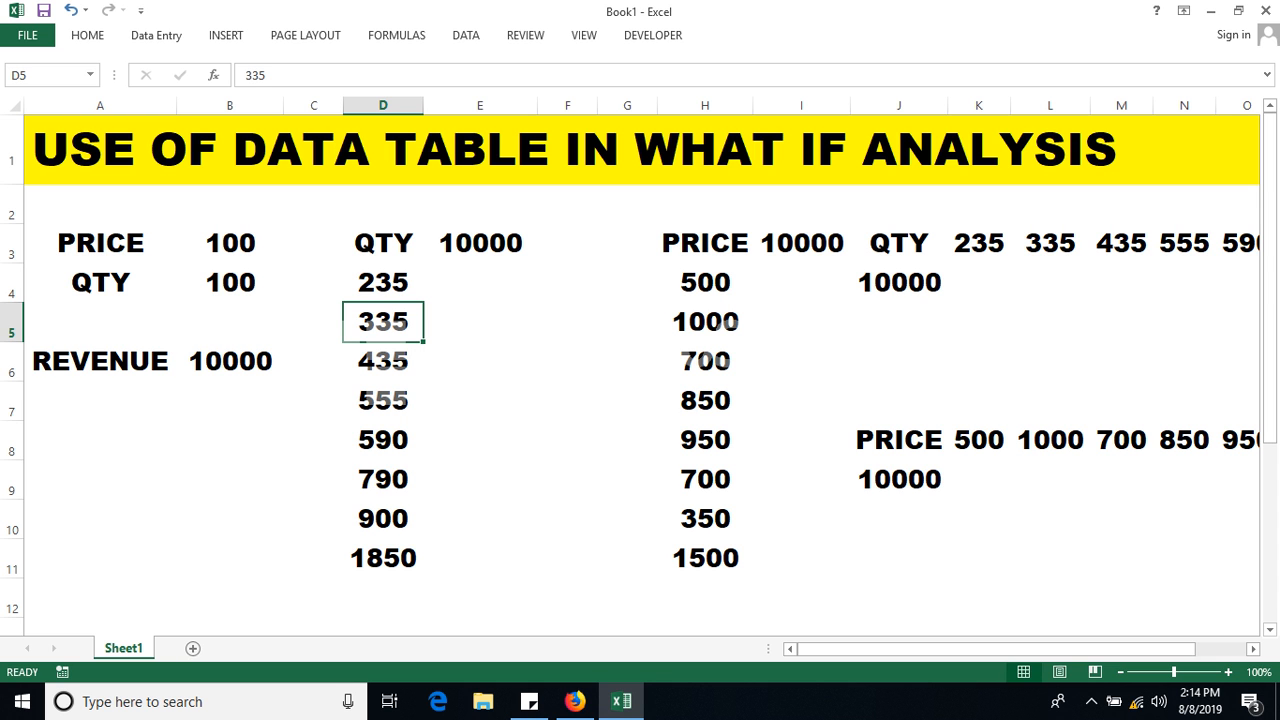
click(383, 361)
click(383, 401)
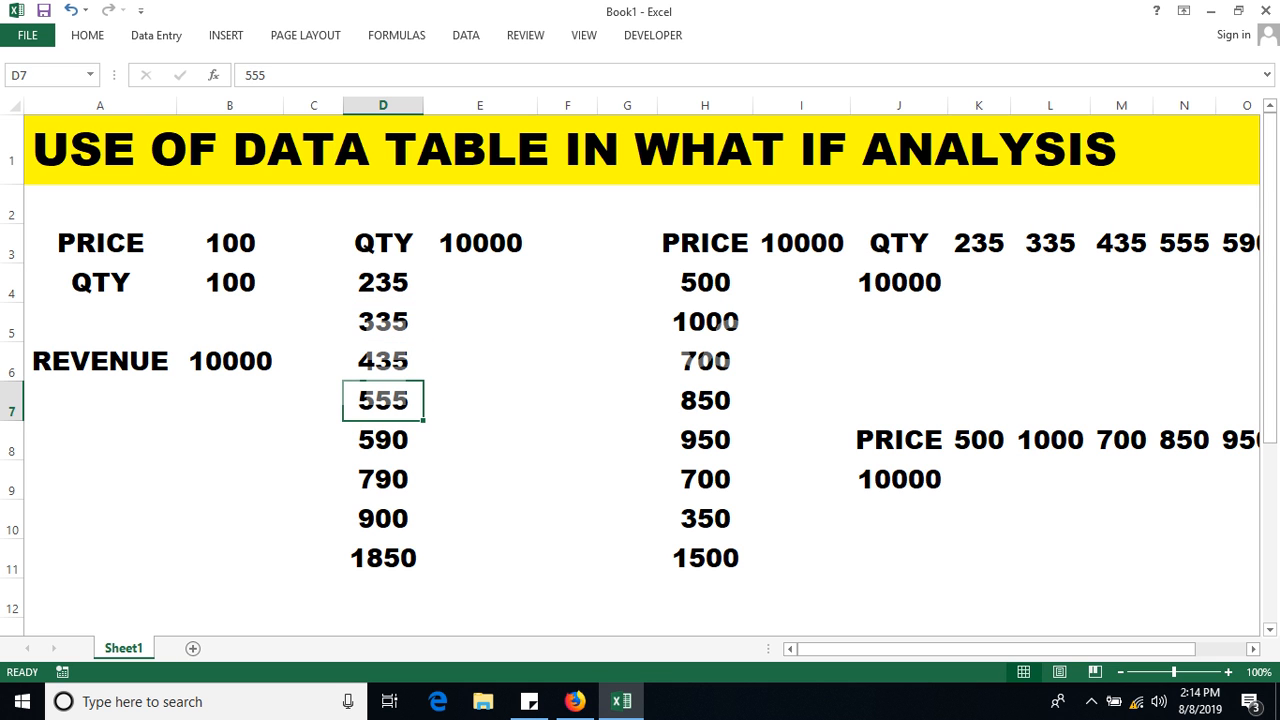
click(383, 440)
click(383, 480)
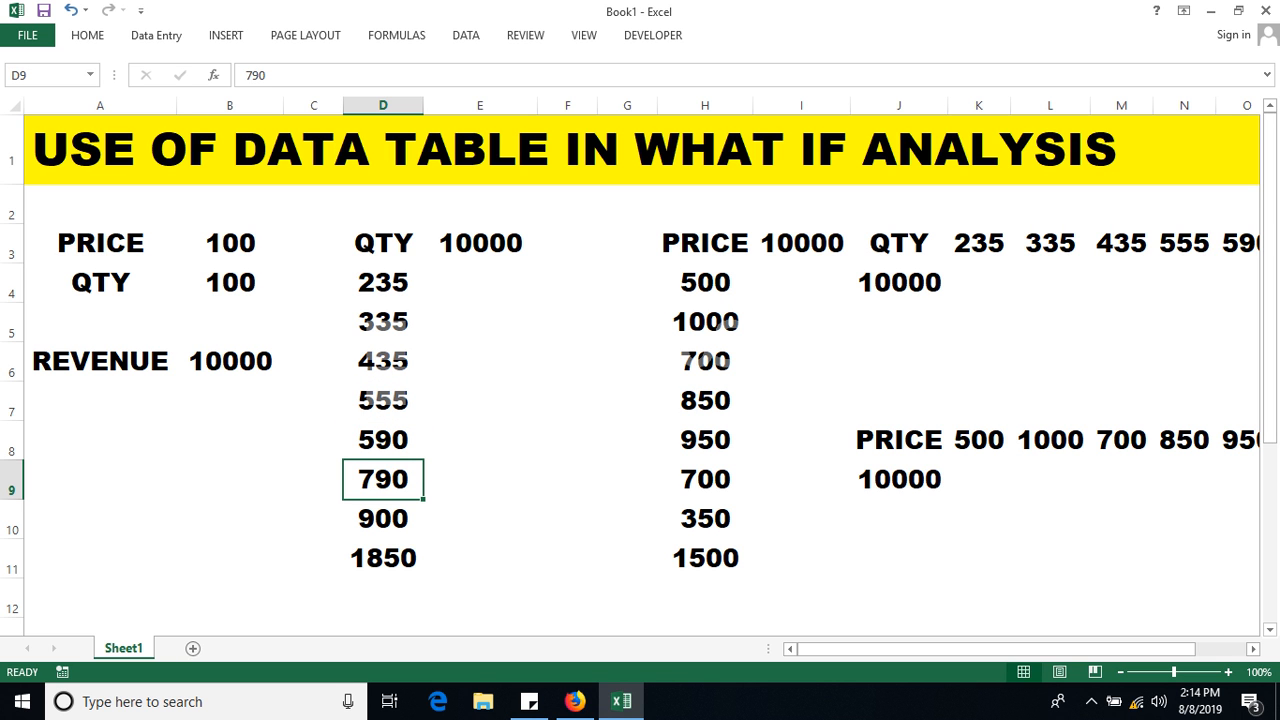
click(383, 105)
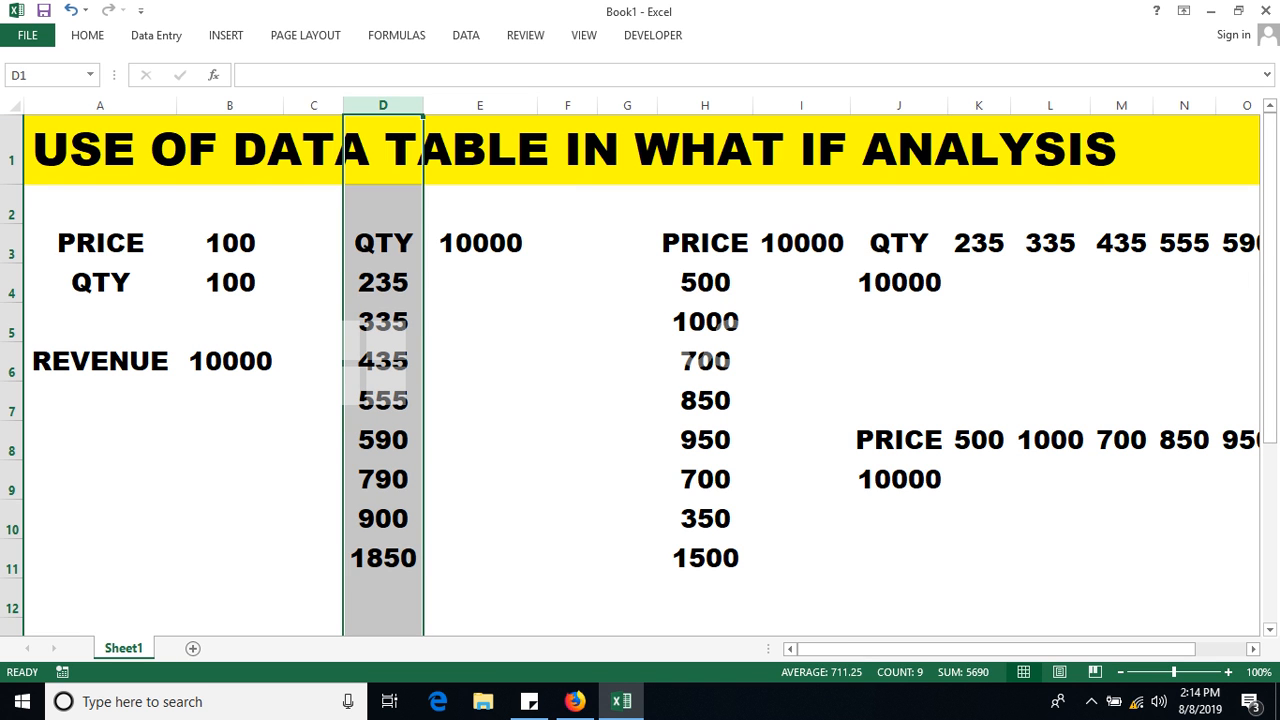
click(480, 283)
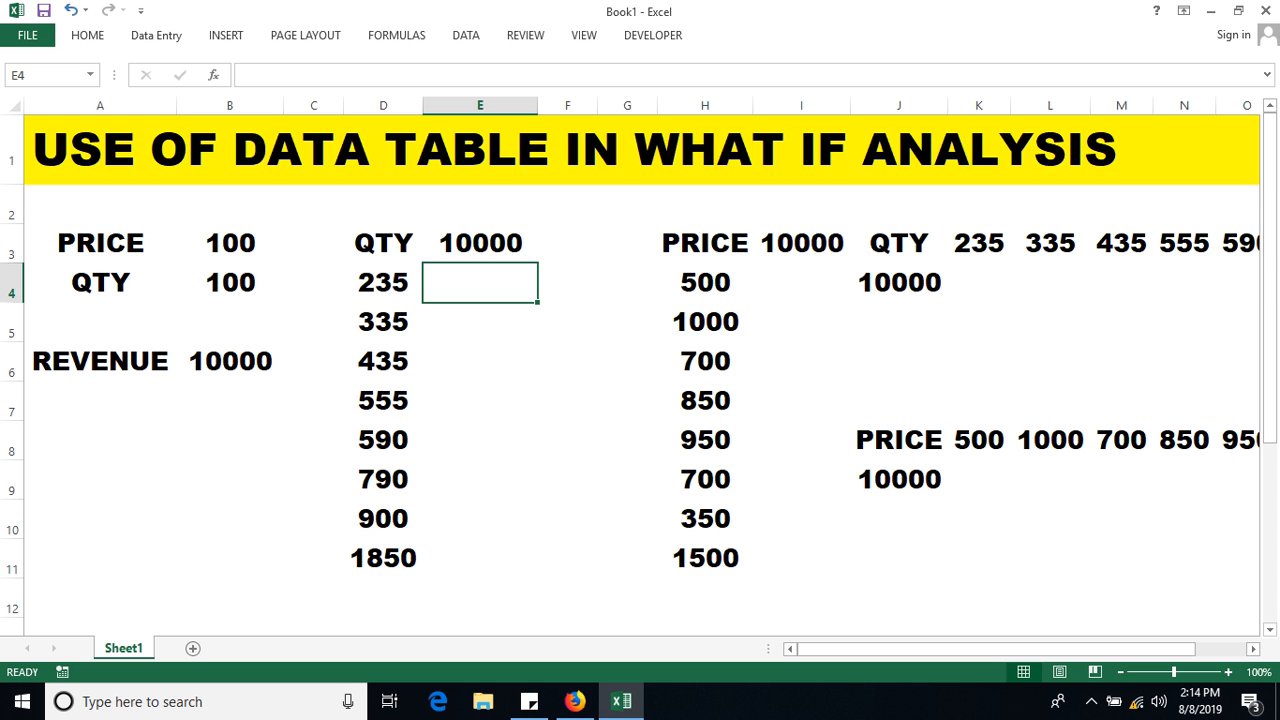
Select quantities D4:D11 and verify that E3 links to the revenue cell B6.
drag(383, 283, 383, 558)
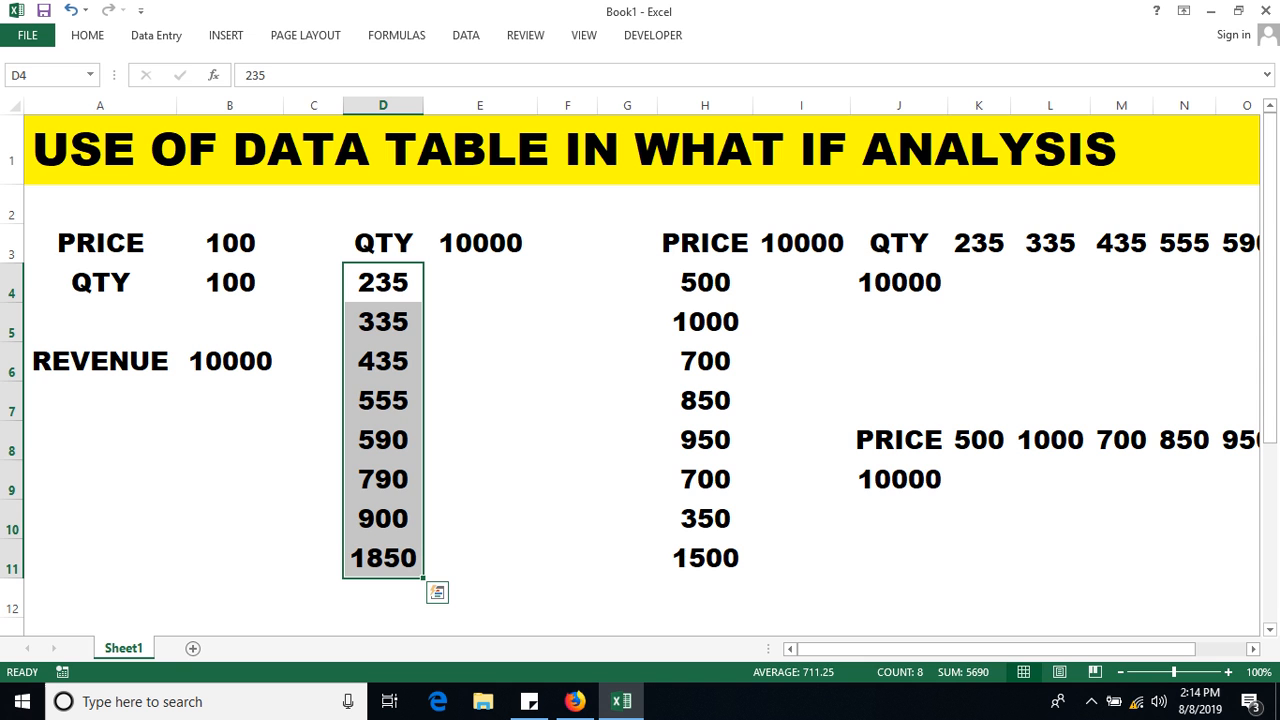
click(480, 243)
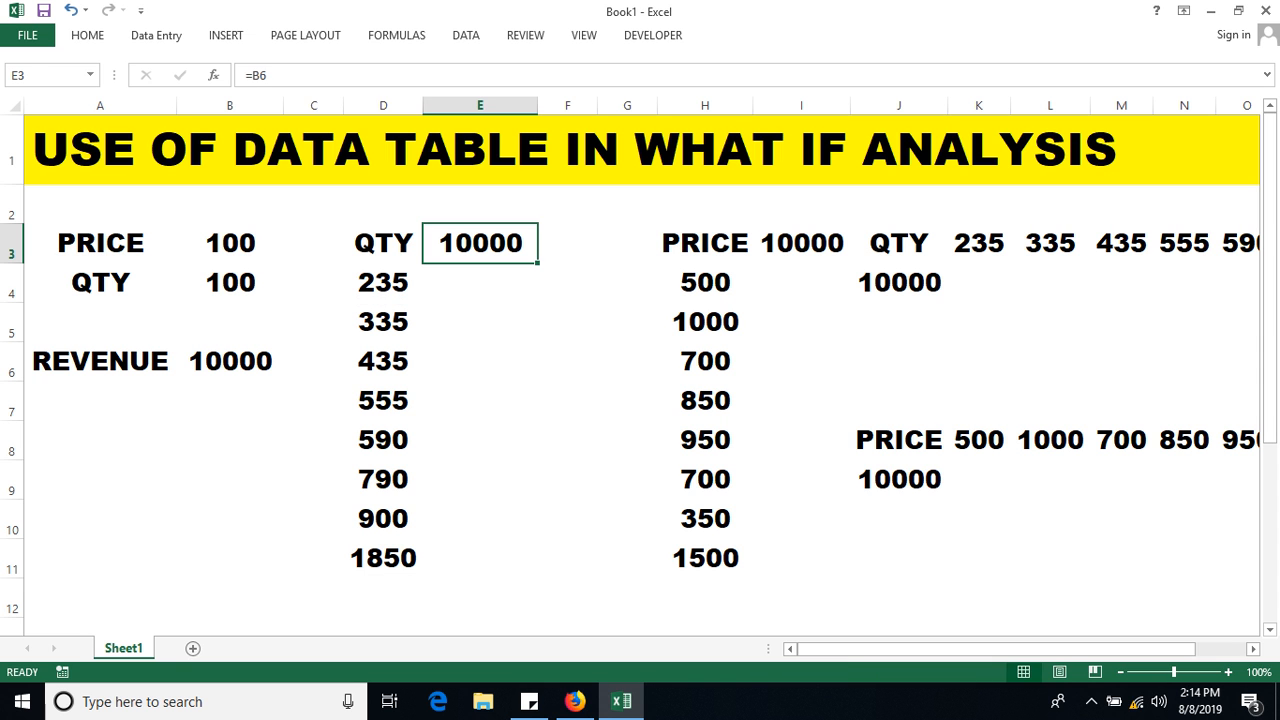
click(383, 243)
double_click(471, 243)
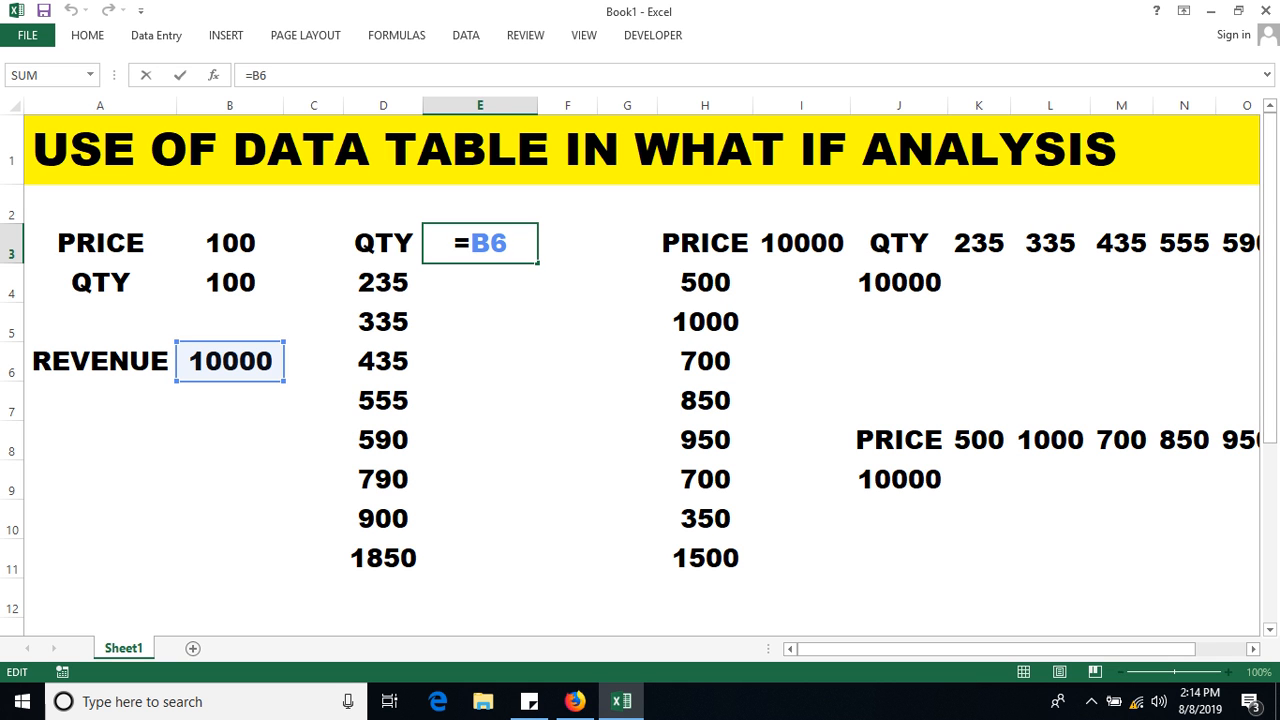
key(Return)
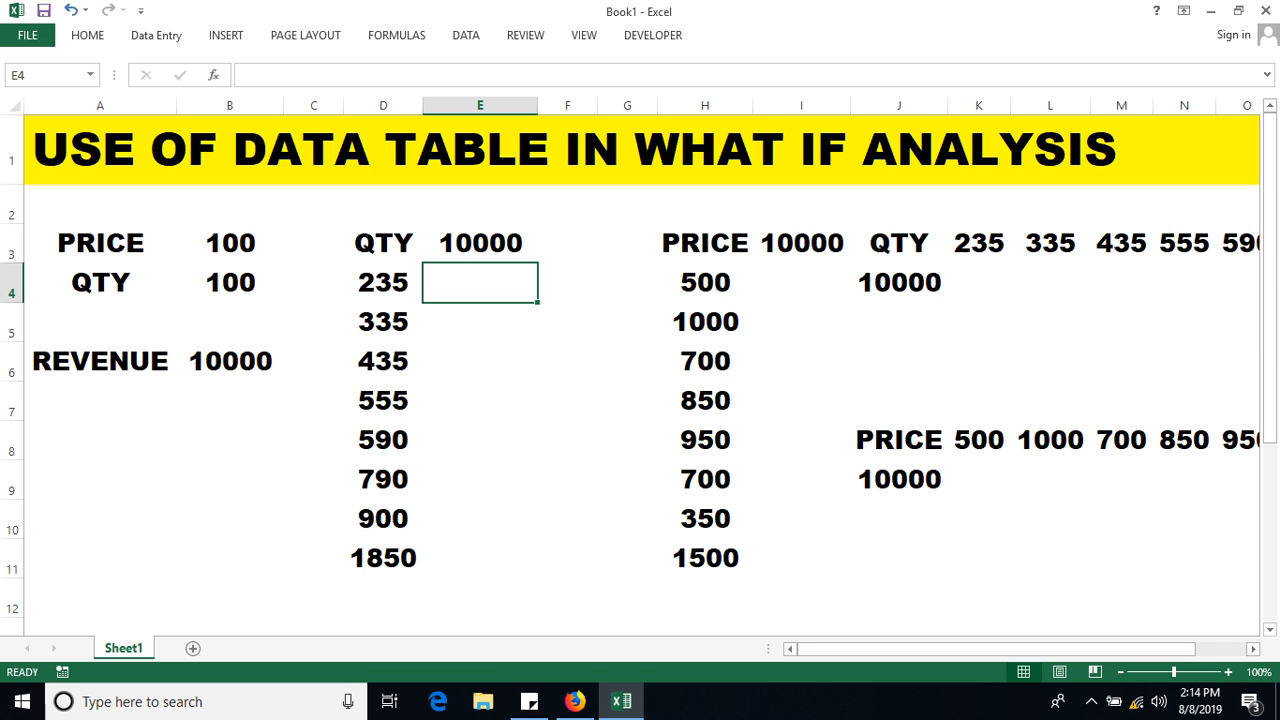
Select the whole quantity table D3:E11 and switch to the Data tab.
drag(383, 243, 480, 560)
drag(480, 283, 480, 558)
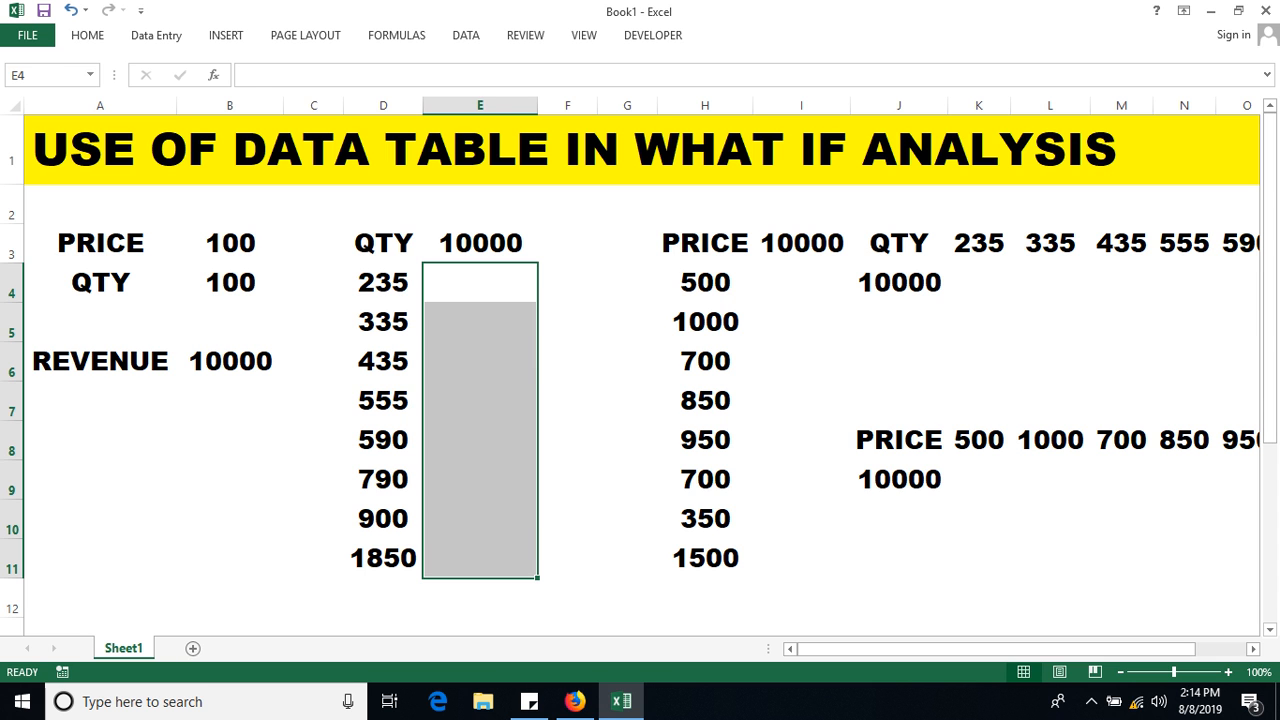
drag(383, 243, 480, 558)
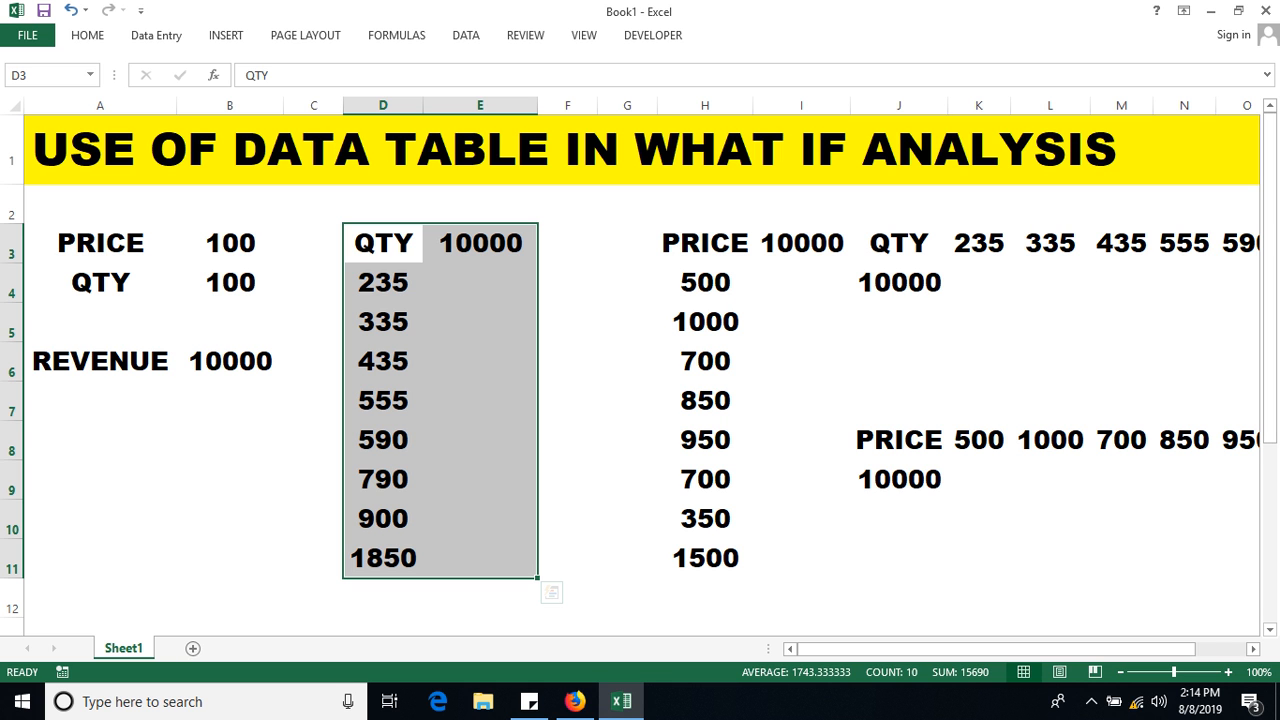
click(383, 205)
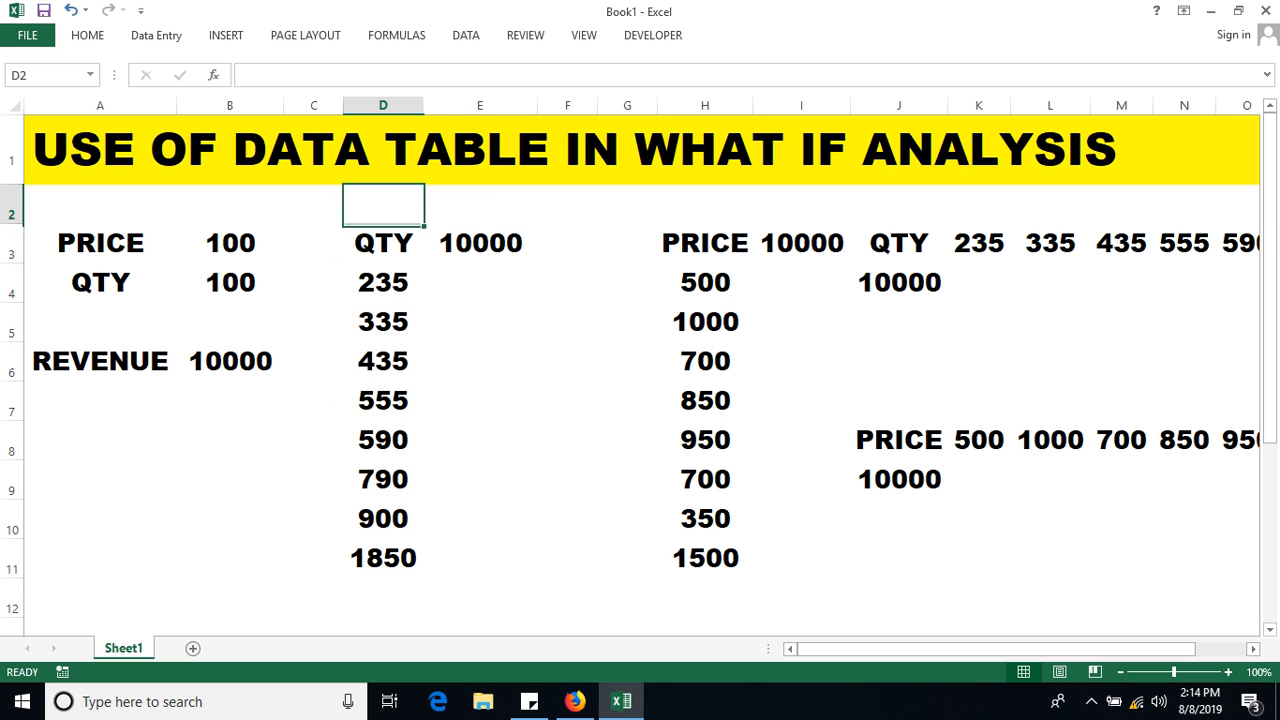
drag(383, 243, 480, 558)
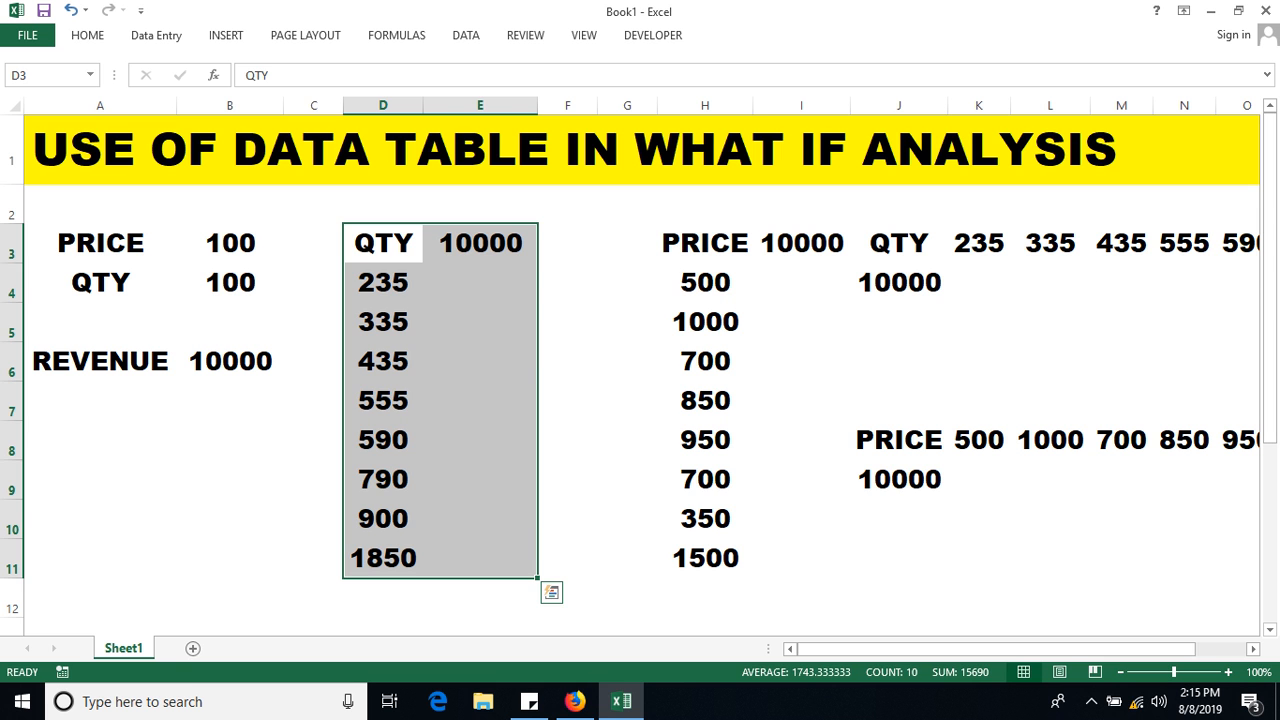
click(383, 205)
drag(383, 243, 480, 558)
click(466, 35)
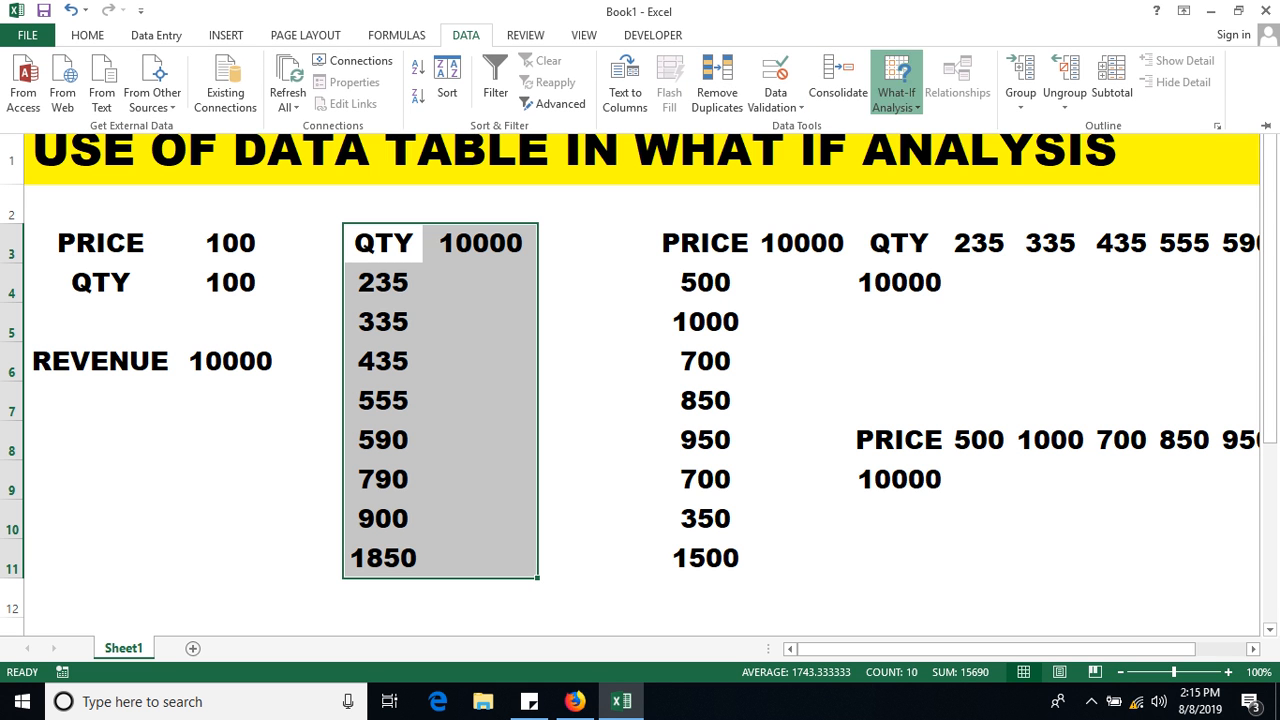
Create a data table on D3:E11 with QTY cell B4 as the column input cell.
click(896, 98)
click(931, 172)
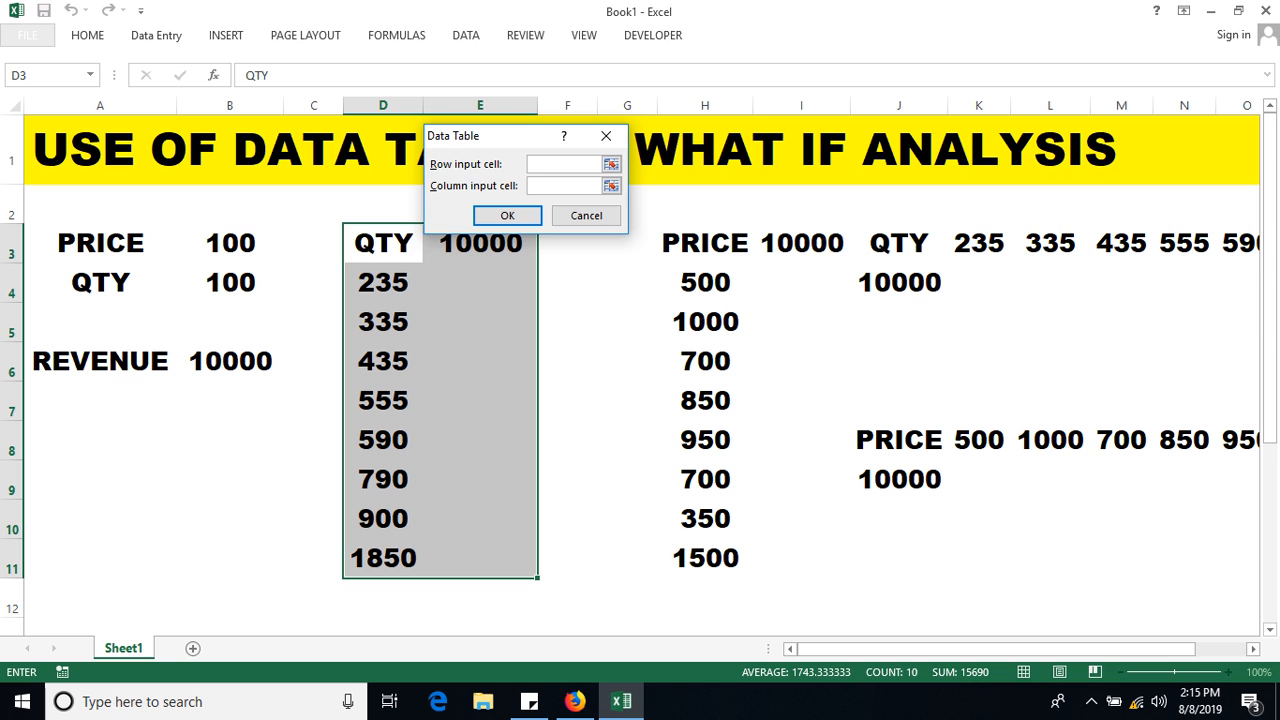
drag(503, 136, 616, 140)
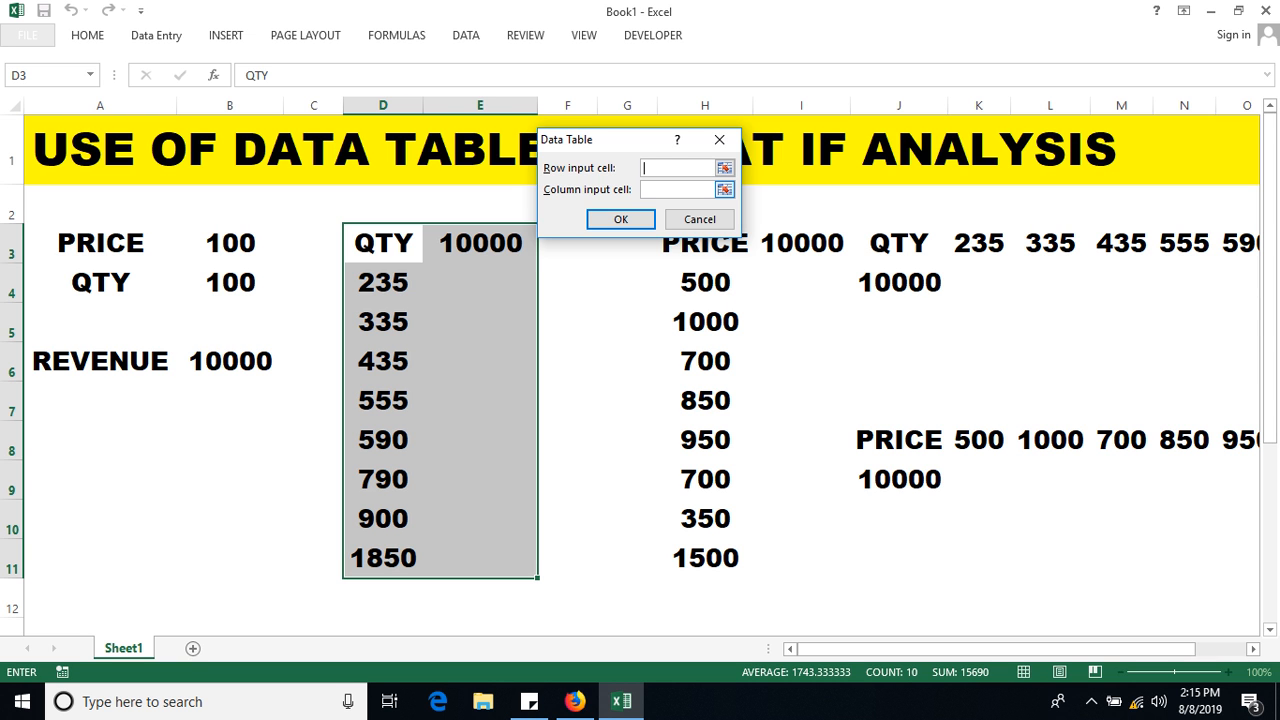
key(Tab)
click(230, 283)
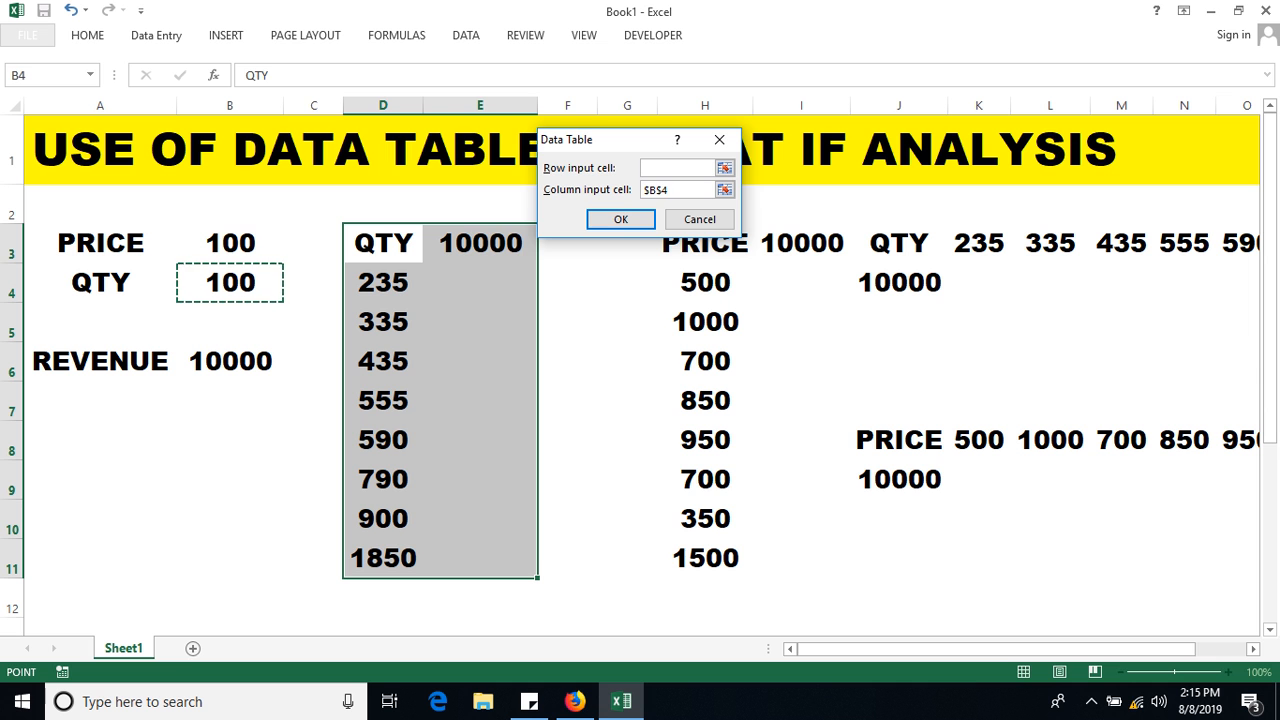
drag(610, 140, 598, 164)
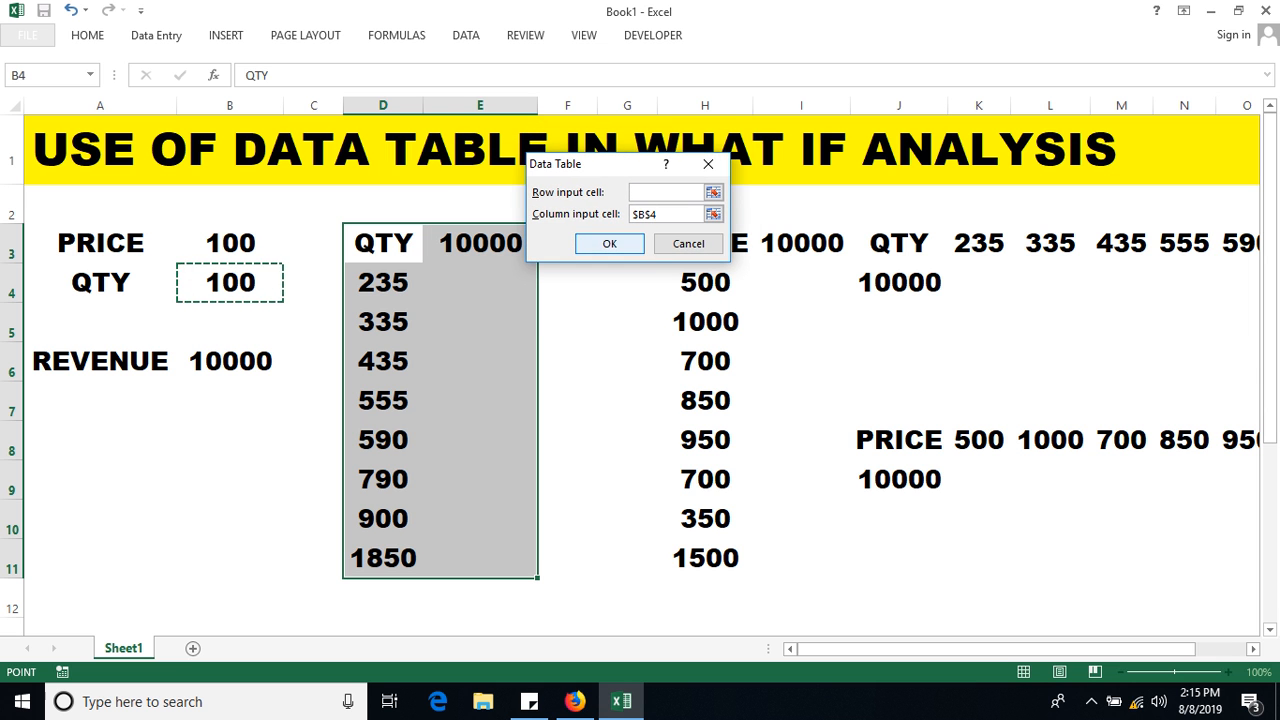
click(609, 243)
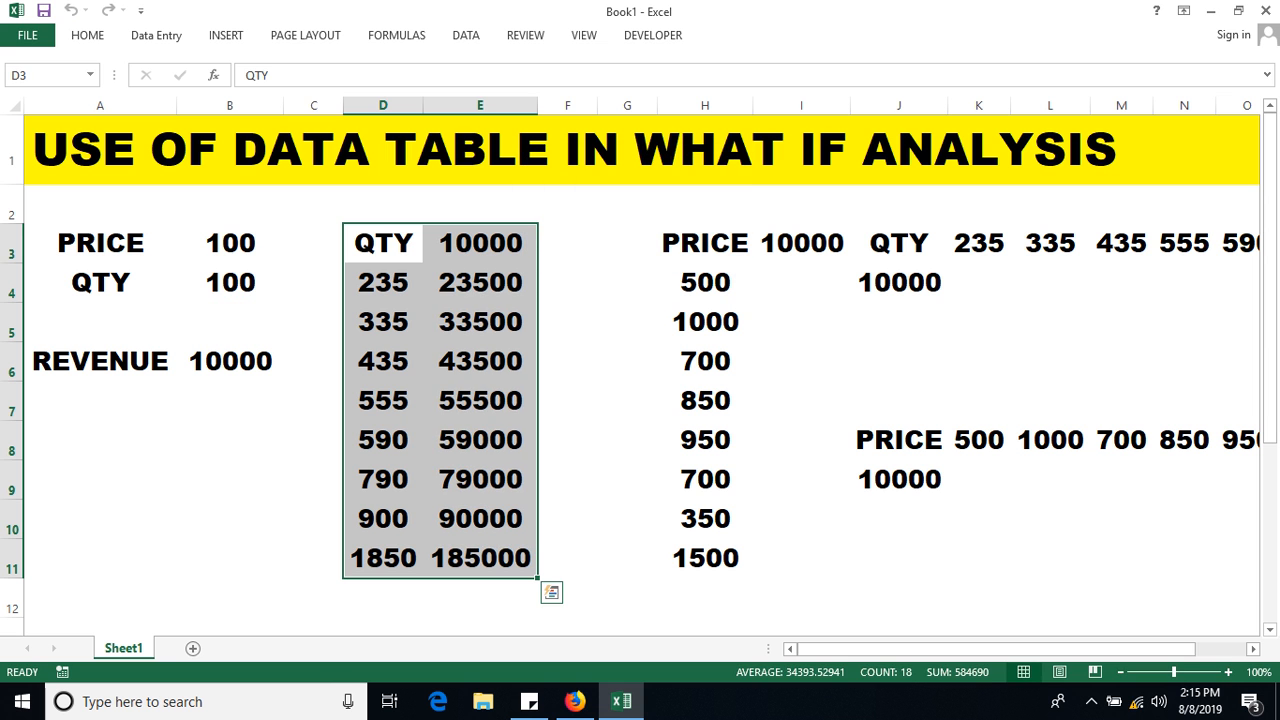
Fill the revenue results E4:E11 (23500 to 185000) with yellow.
click(568, 243)
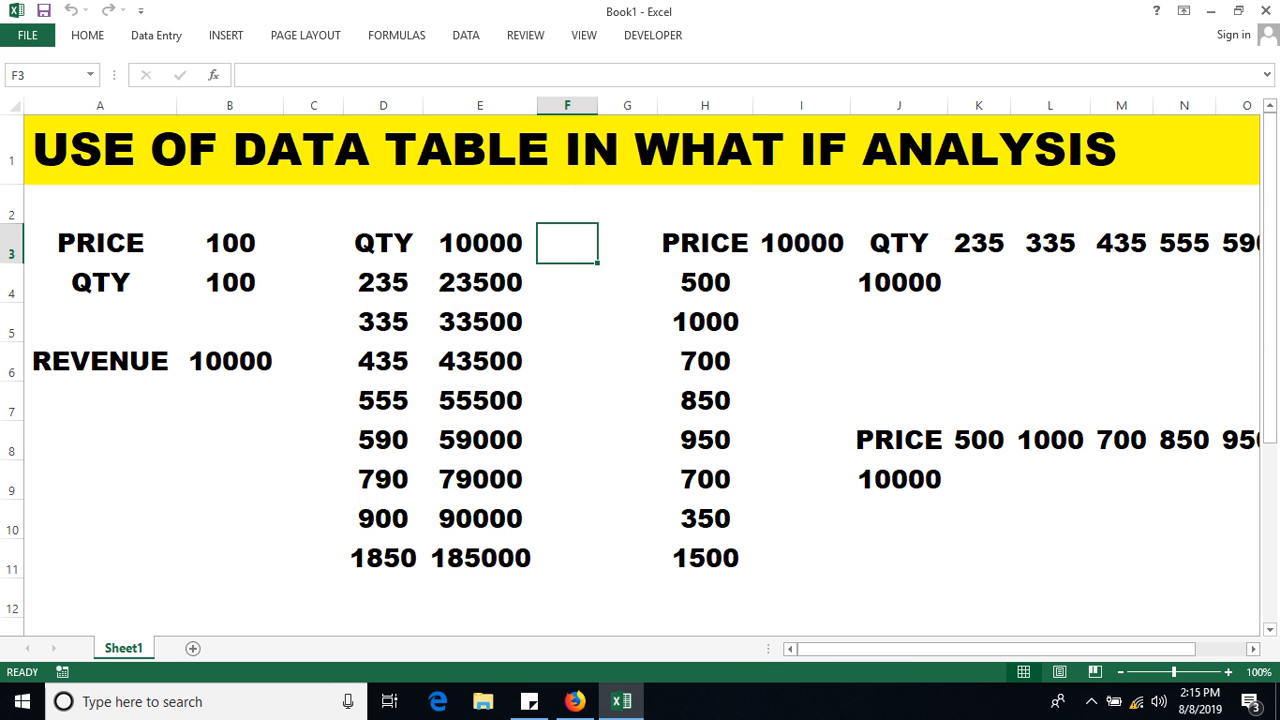
drag(480, 243, 480, 558)
click(87, 35)
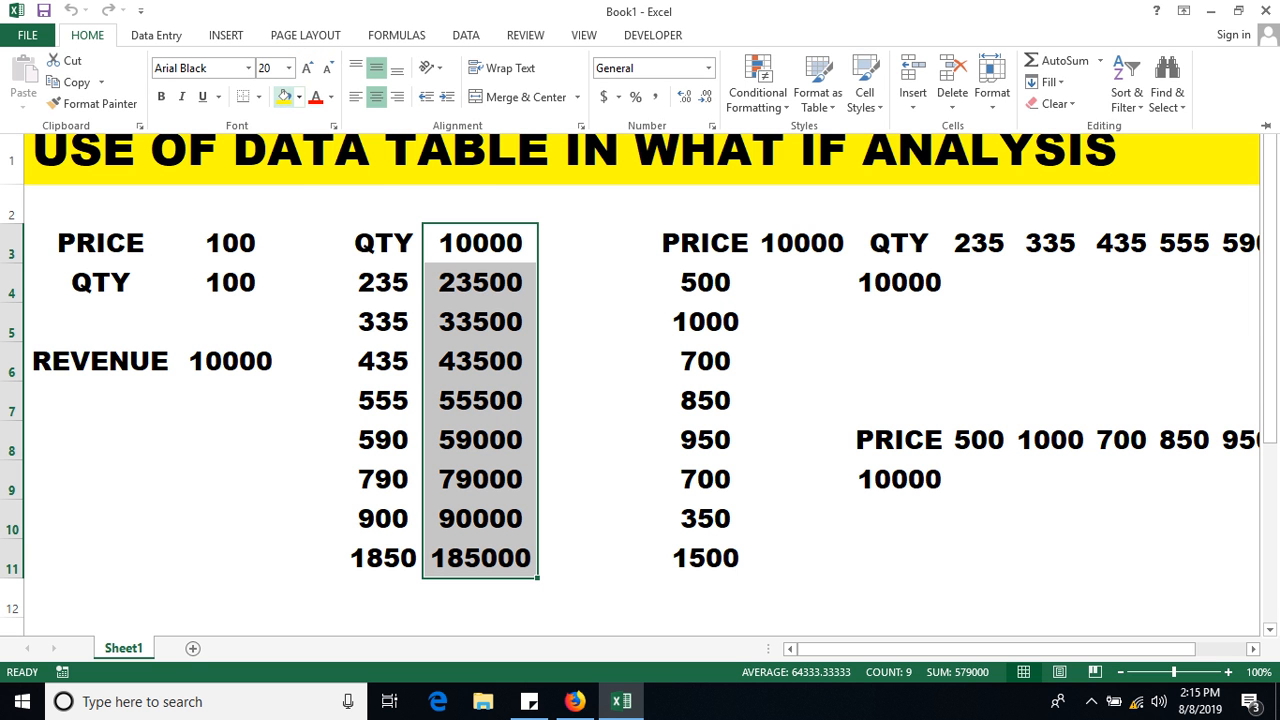
click(480, 282)
drag(480, 282, 480, 558)
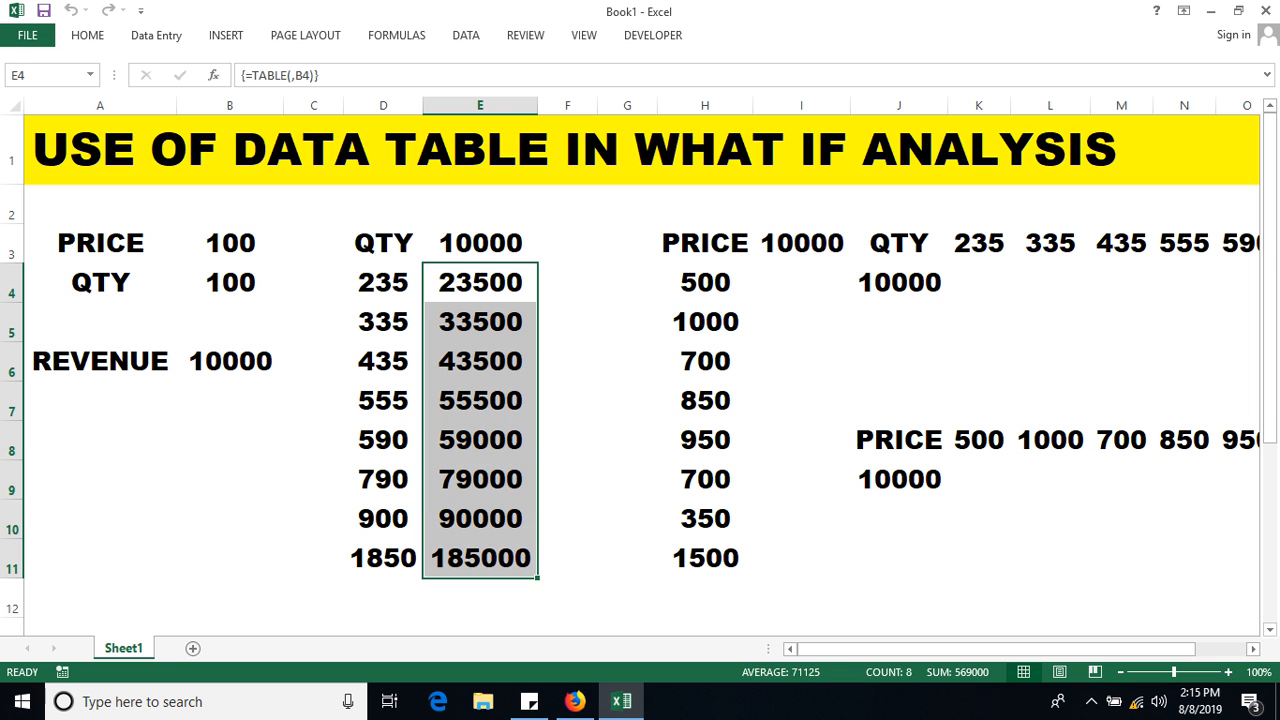
click(87, 35)
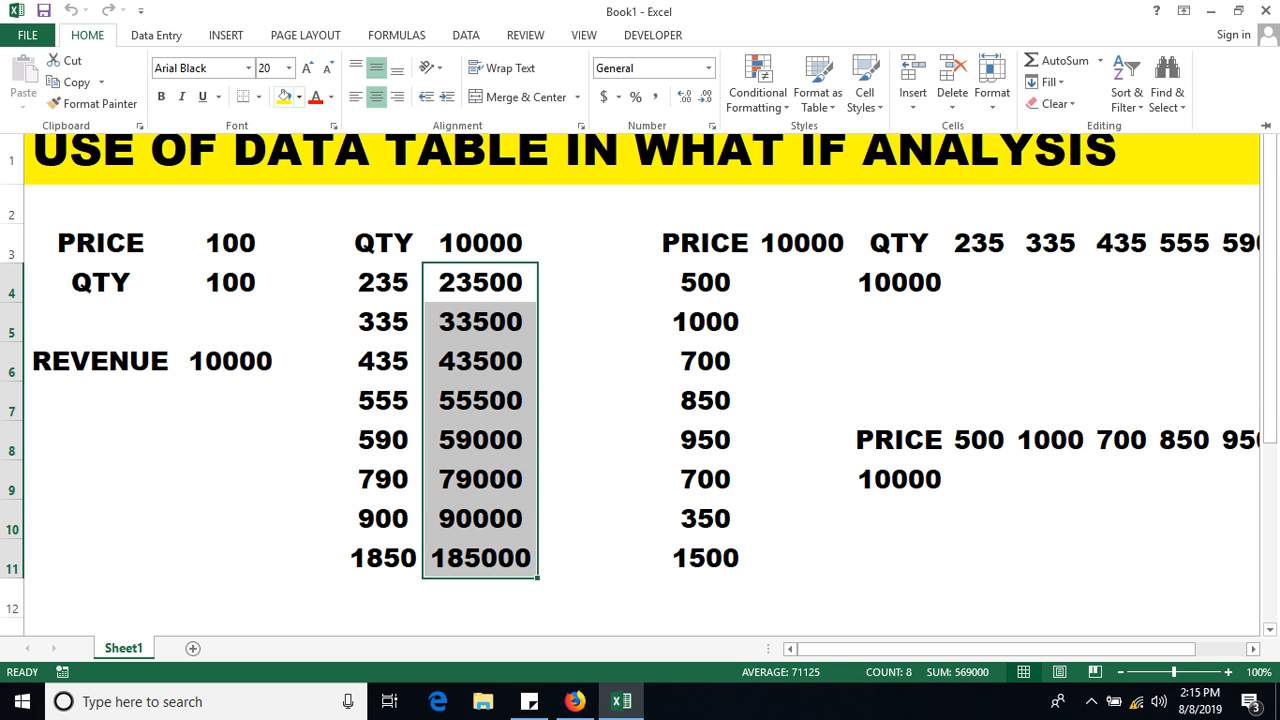
click(284, 96)
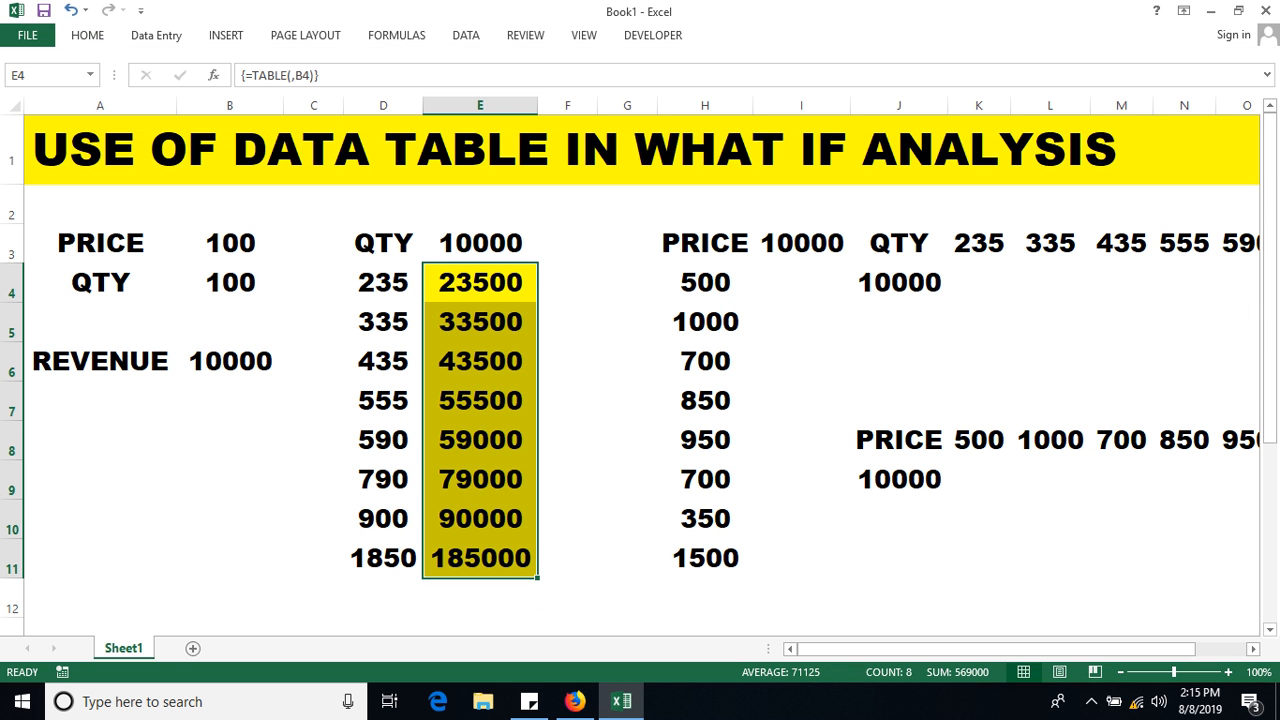
click(627, 205)
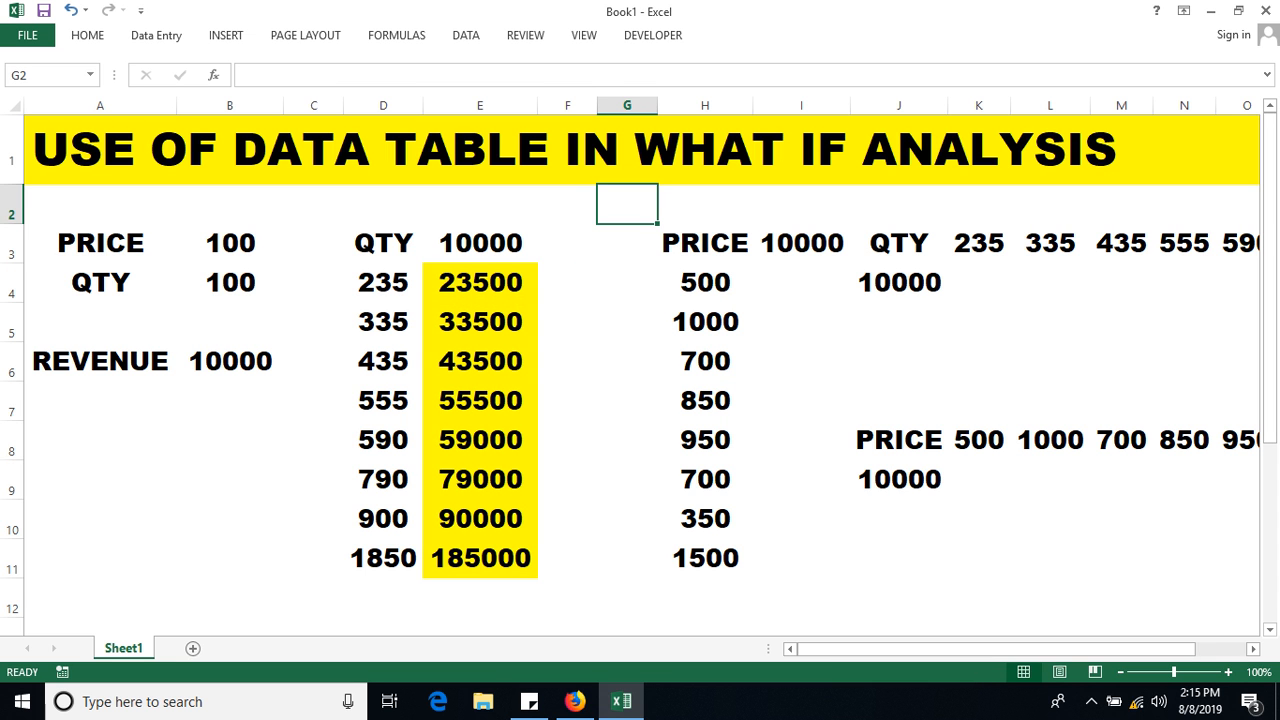
Enter the heading COLUMN INPUT CELL in cell E2.
double_click(480, 205)
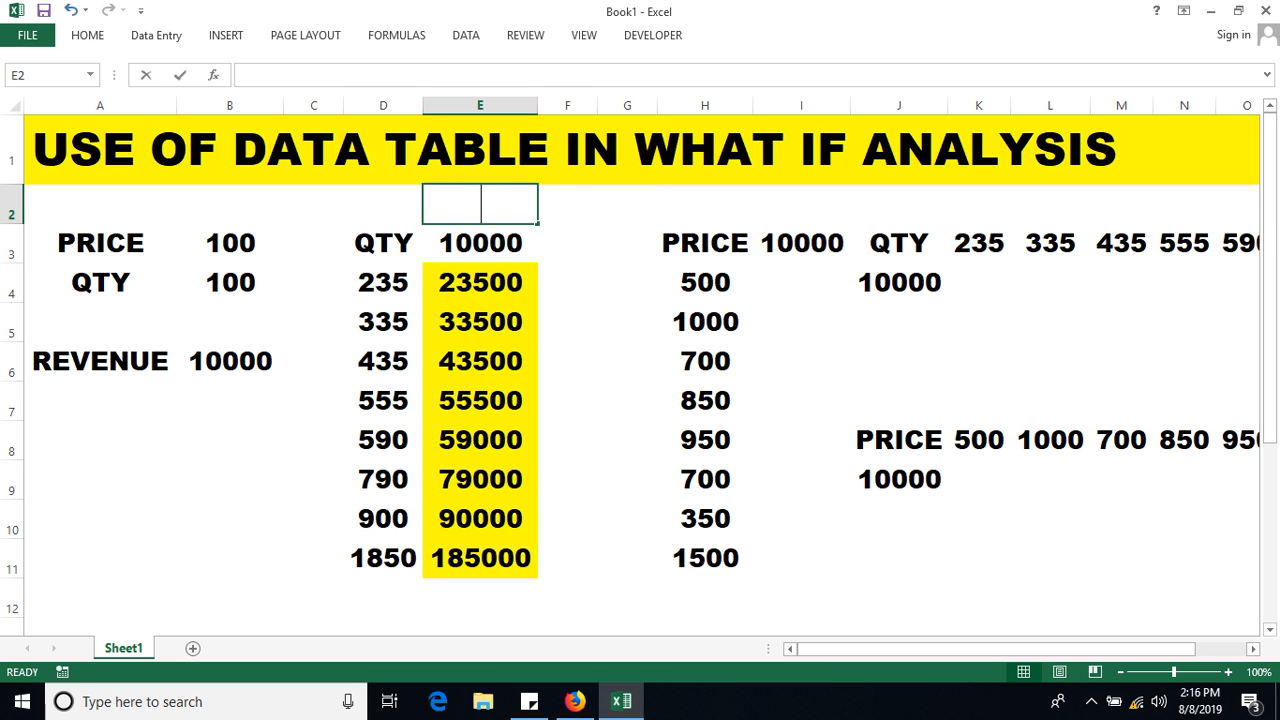
text(COLUMN)
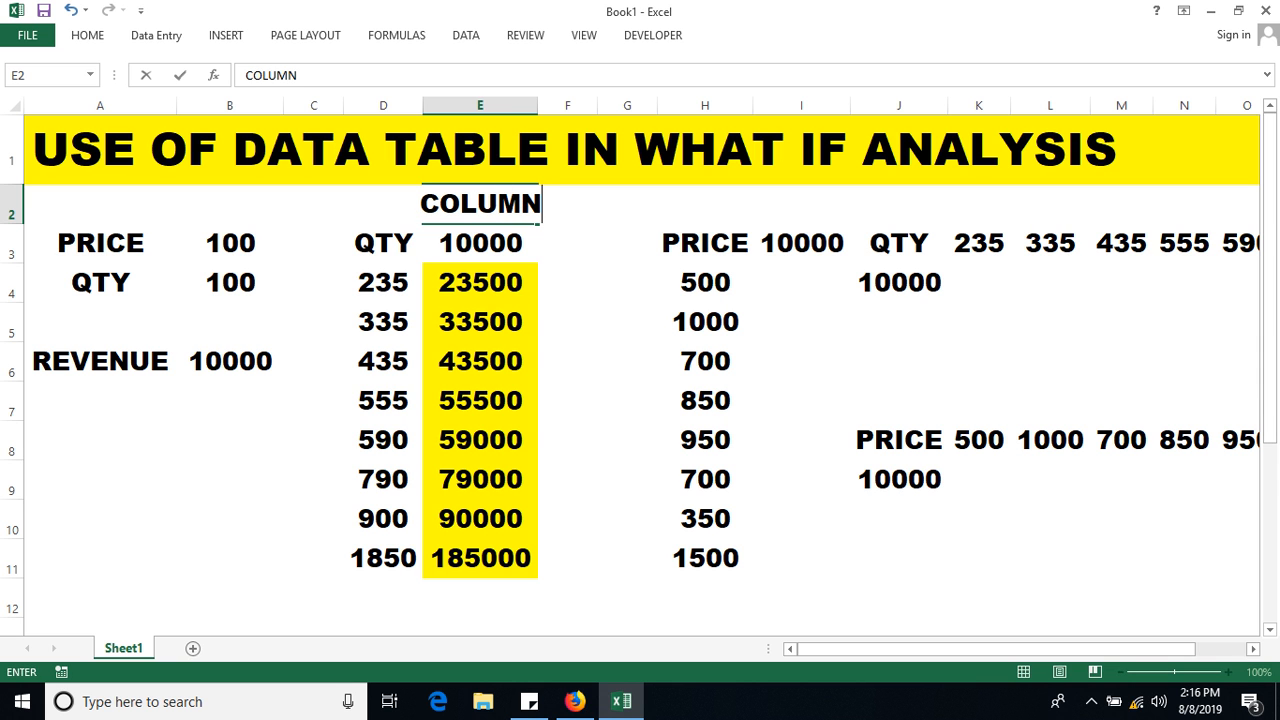
text( INPUT)
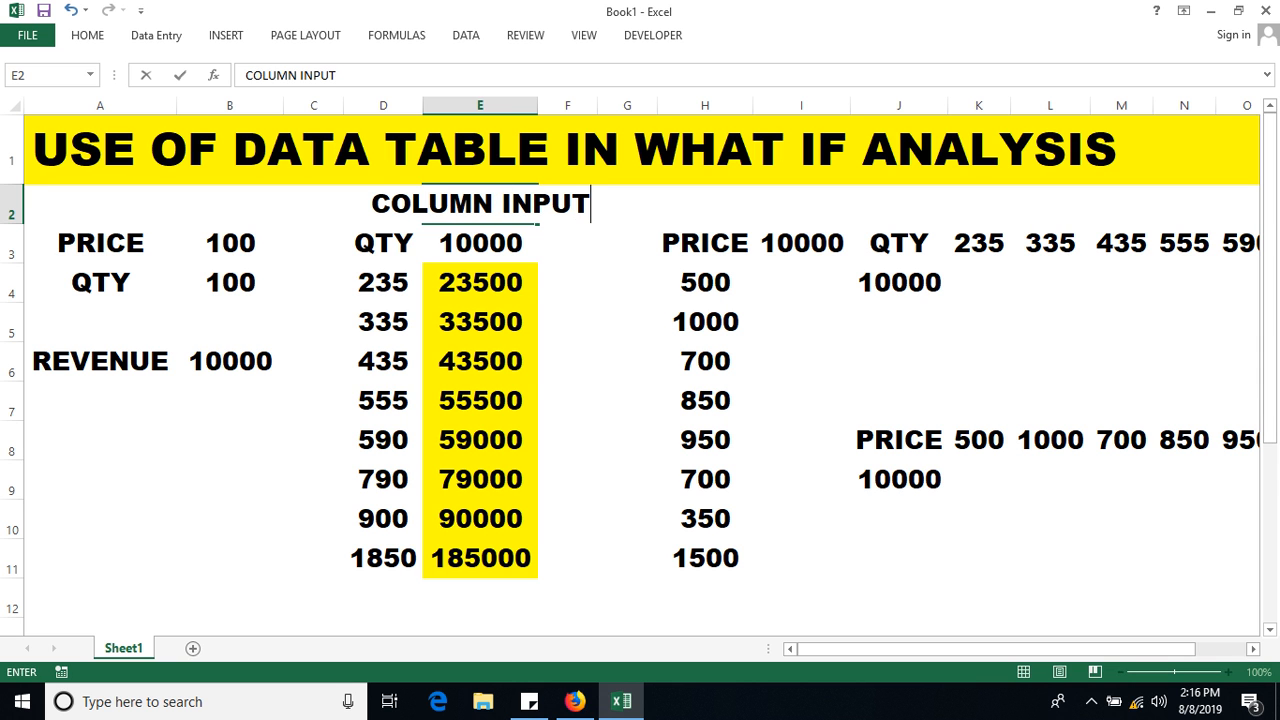
text( CELL)
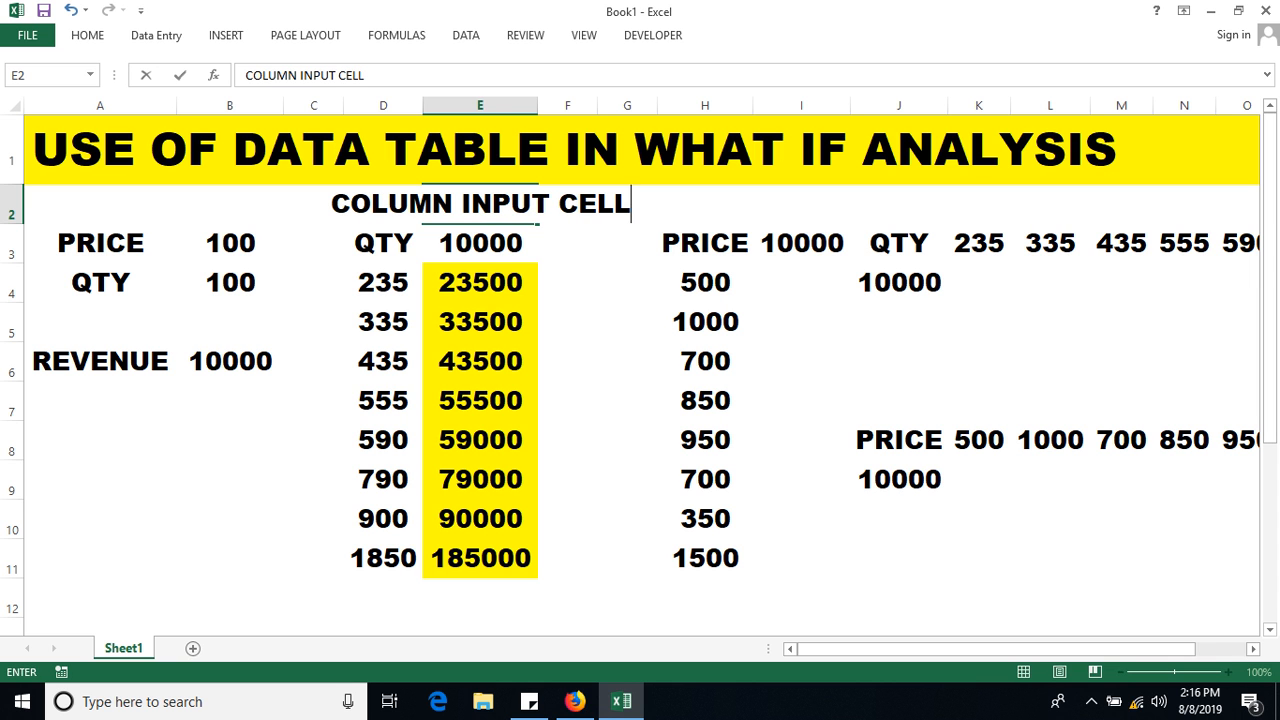
click(567, 322)
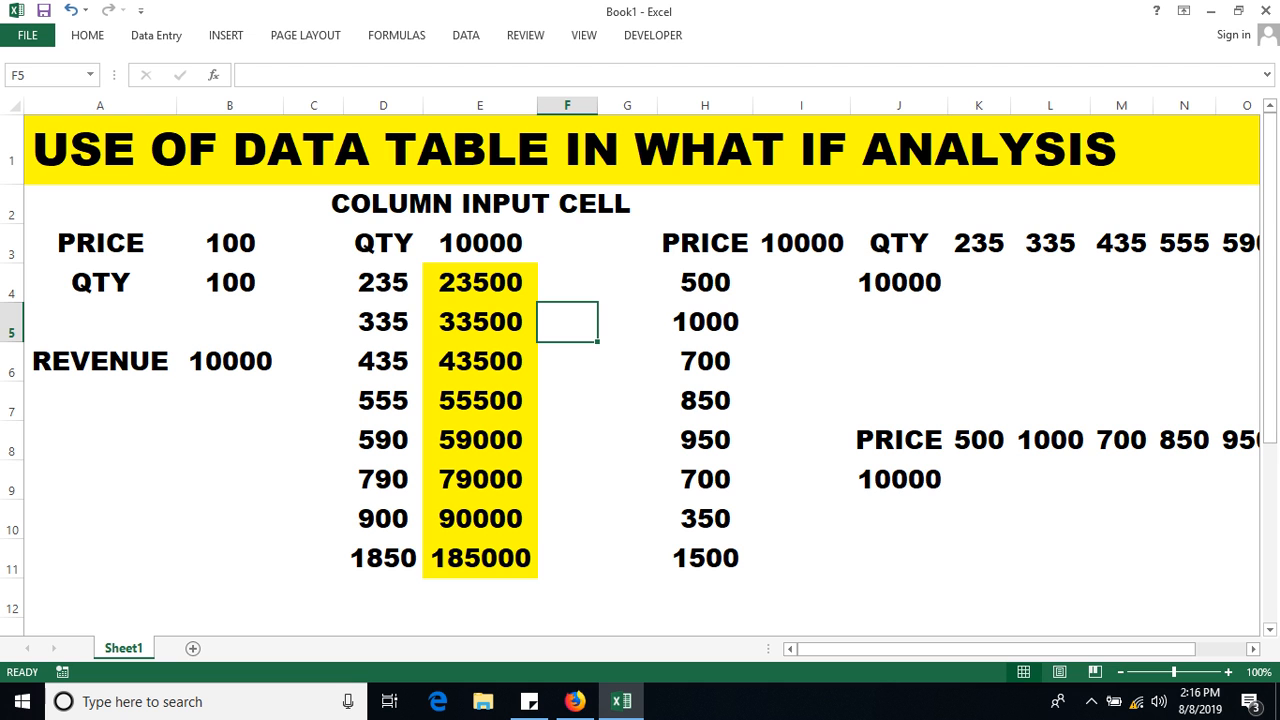
Select the price table range H3:I11 around the empty results I4:I11.
click(801, 283)
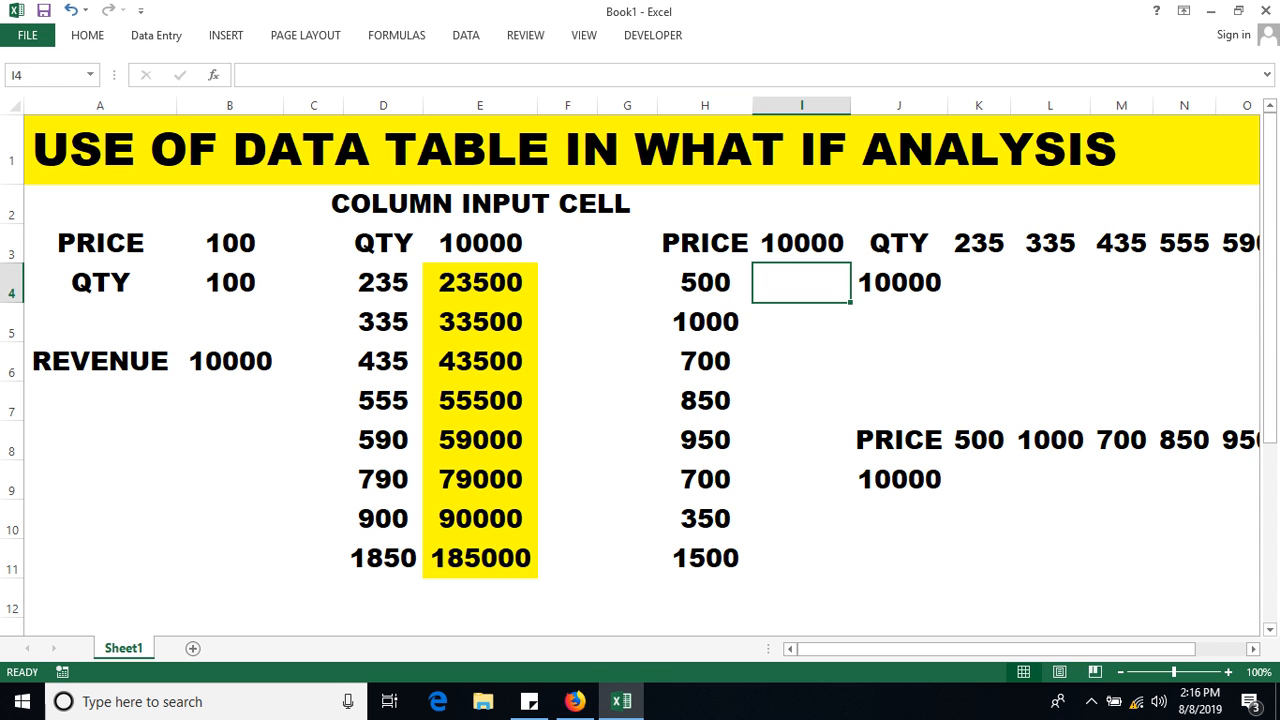
drag(705, 283, 705, 558)
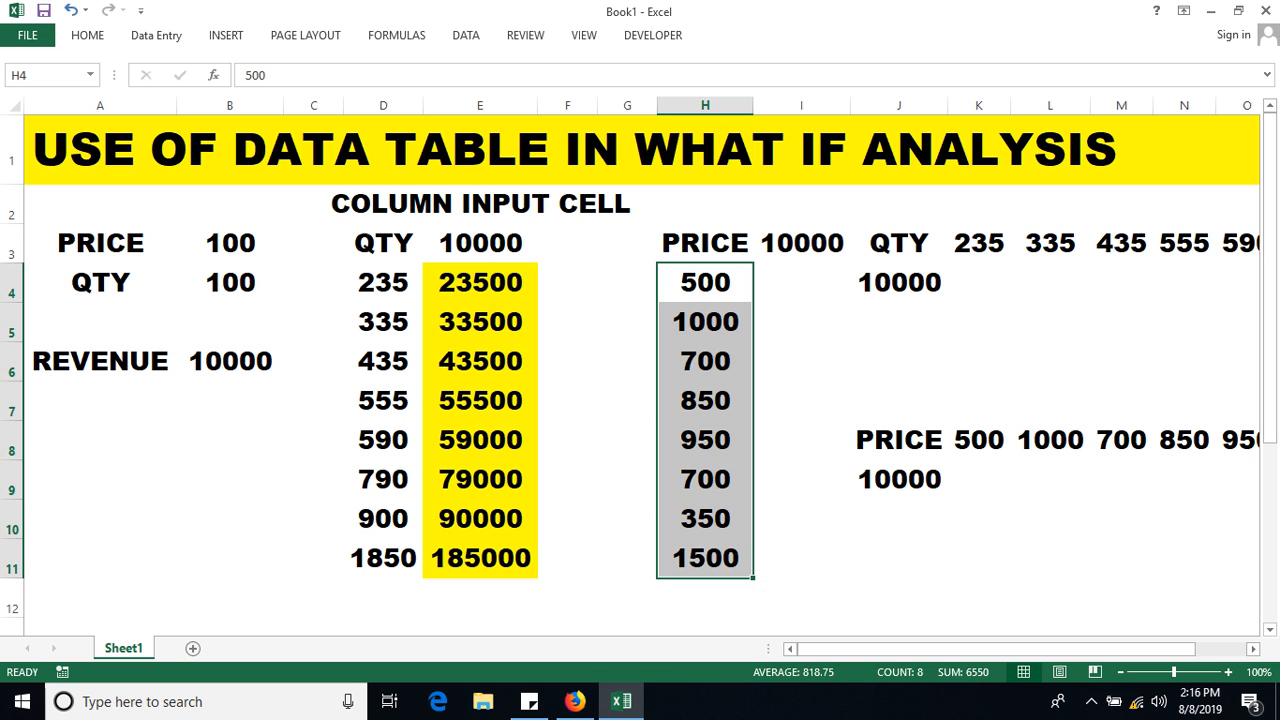
click(801, 283)
drag(801, 283, 801, 558)
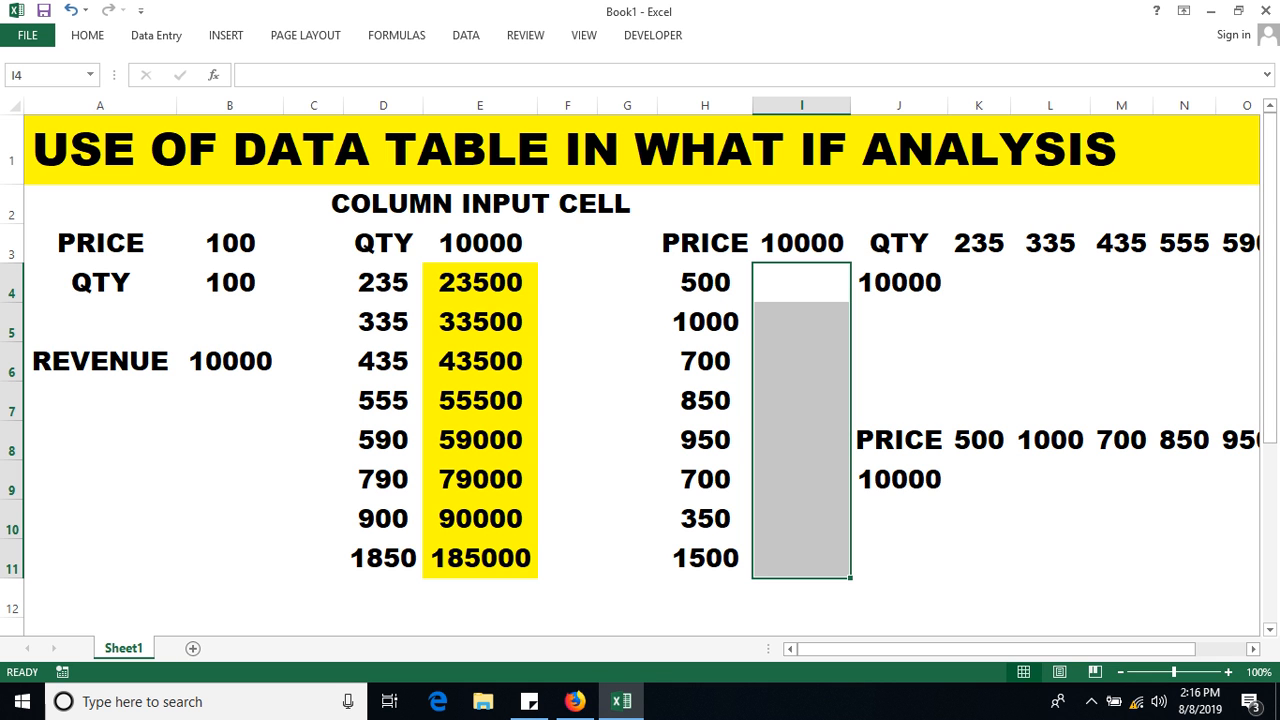
click(705, 243)
drag(705, 243, 801, 558)
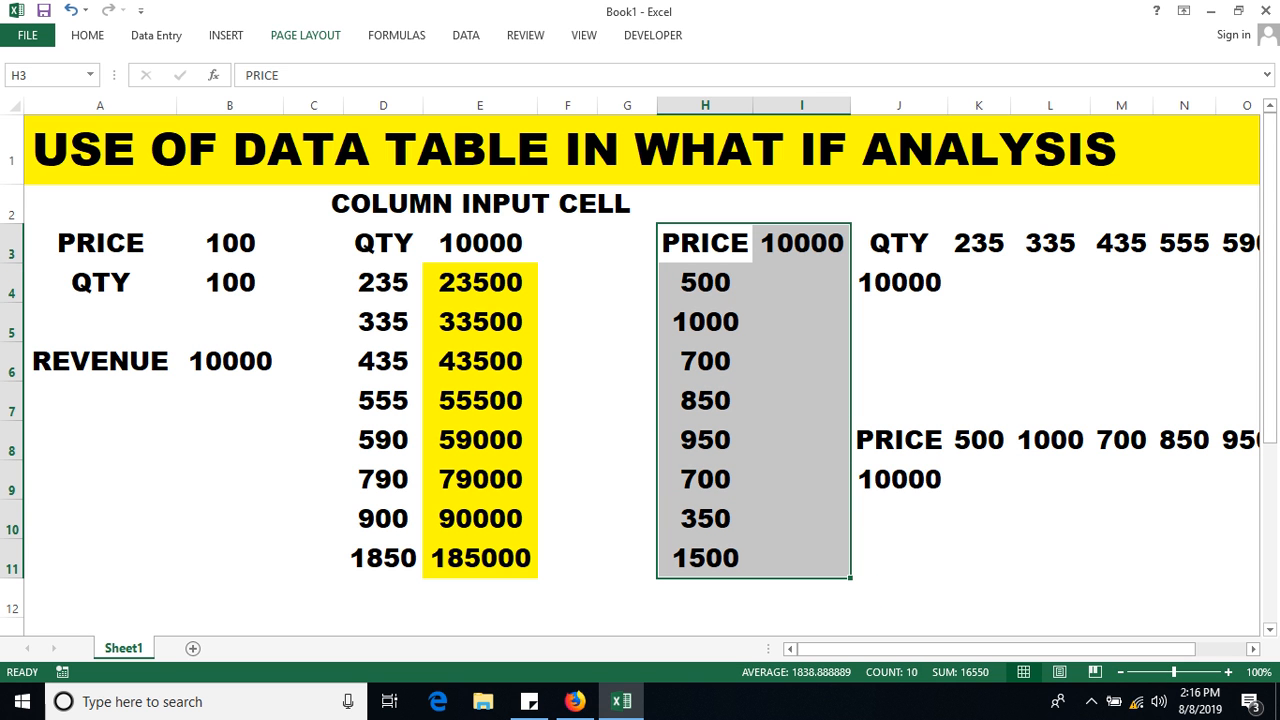
Create a data table on H3:I11 with PRICE cell B3 as the column input cell.
click(465, 35)
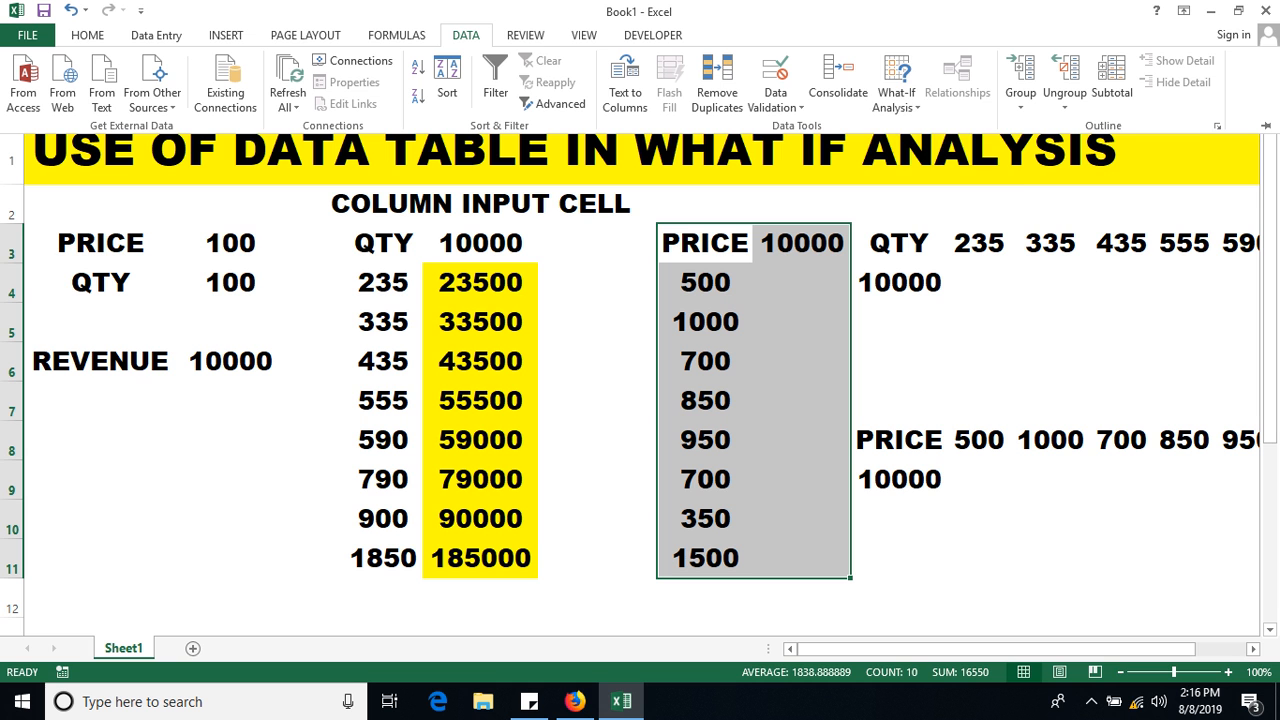
click(896, 85)
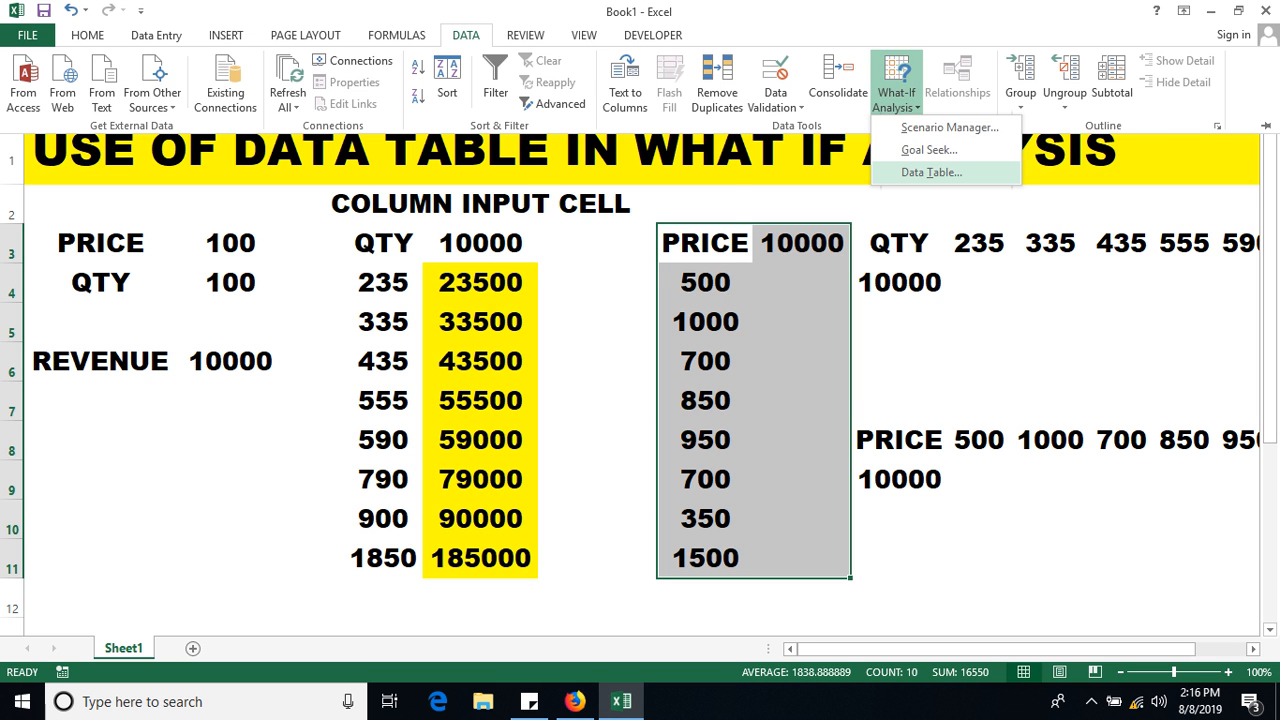
click(931, 172)
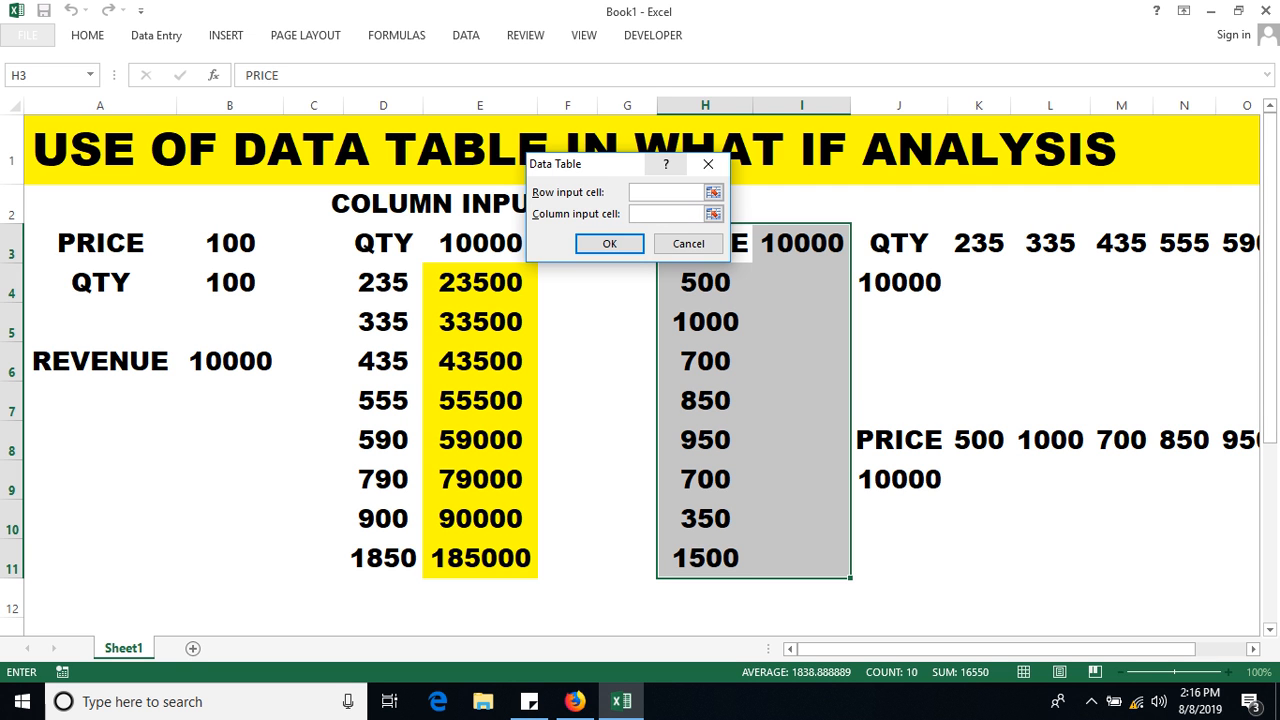
click(665, 214)
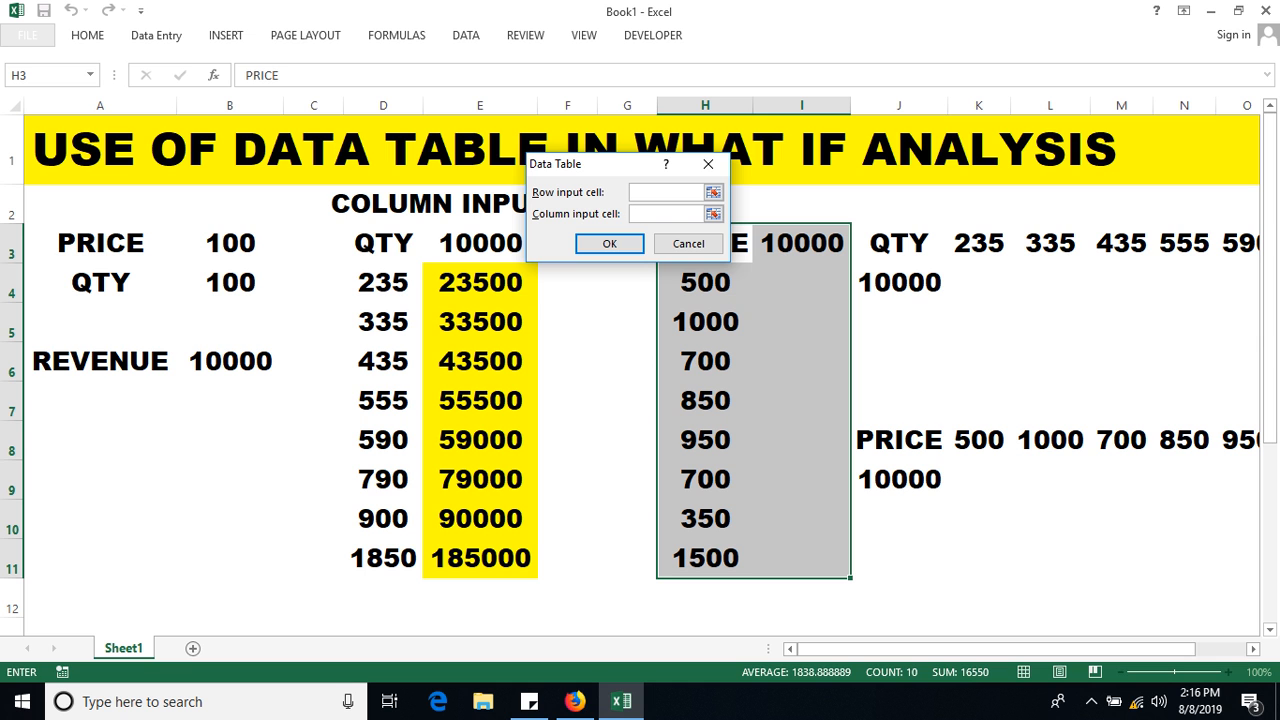
click(230, 243)
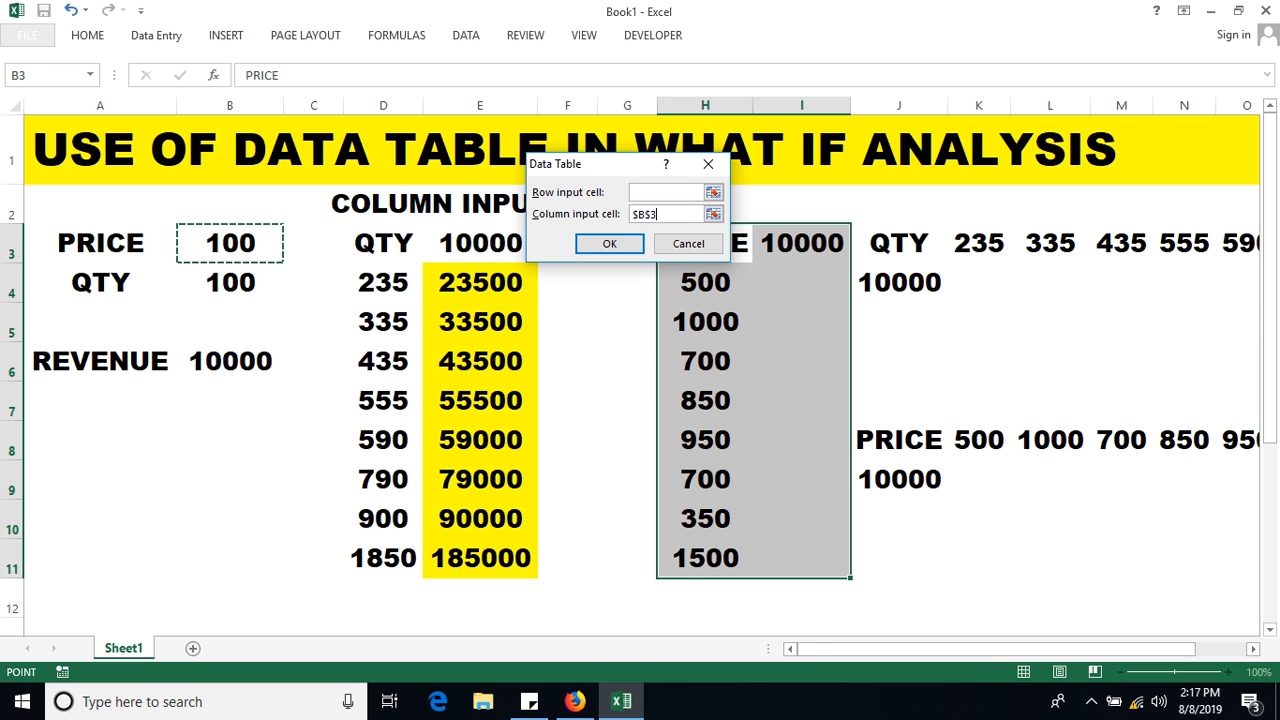
click(609, 243)
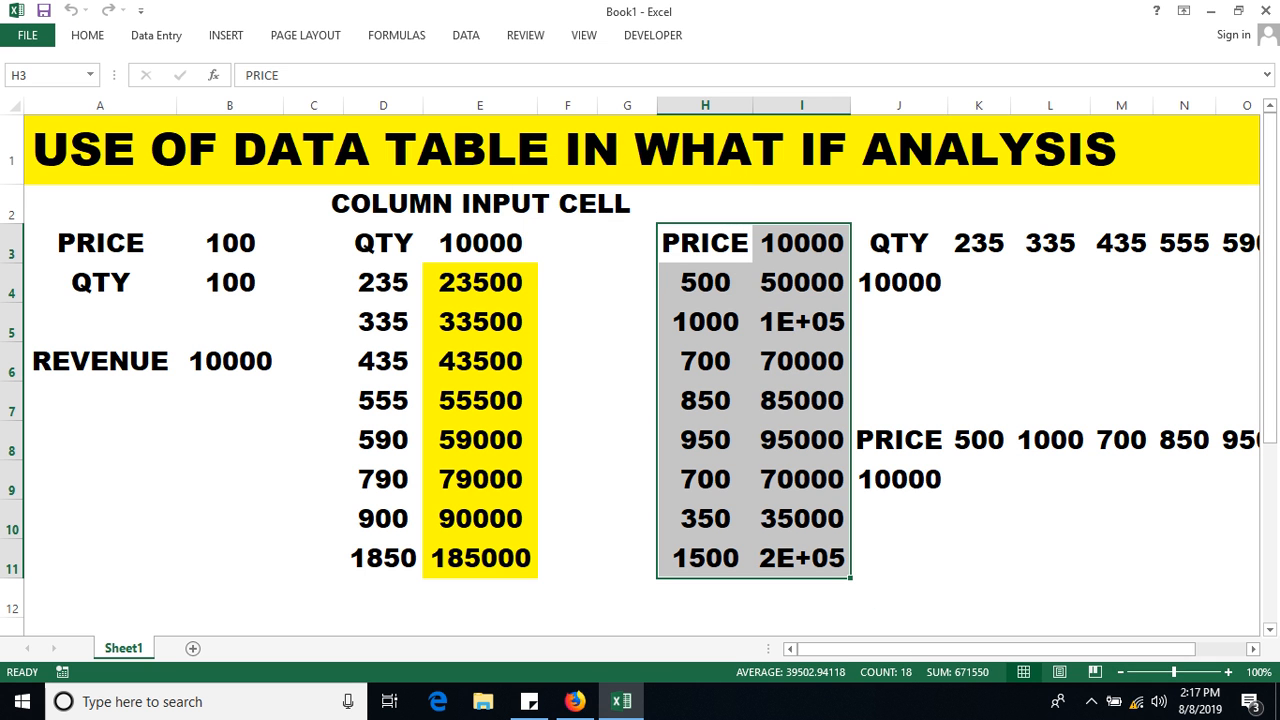
Auto-fit column I, fill results I4:I11 yellow, and select columns C through I.
double_click(850, 105)
drag(810, 282, 810, 558)
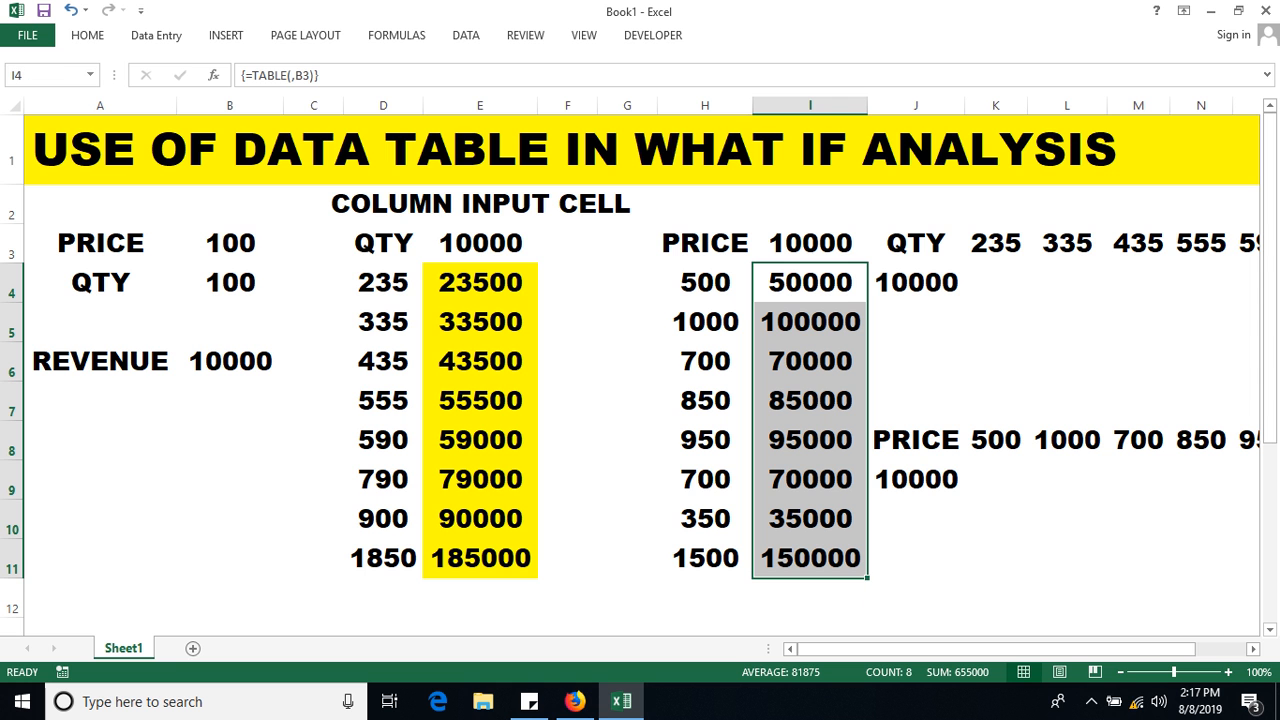
click(87, 35)
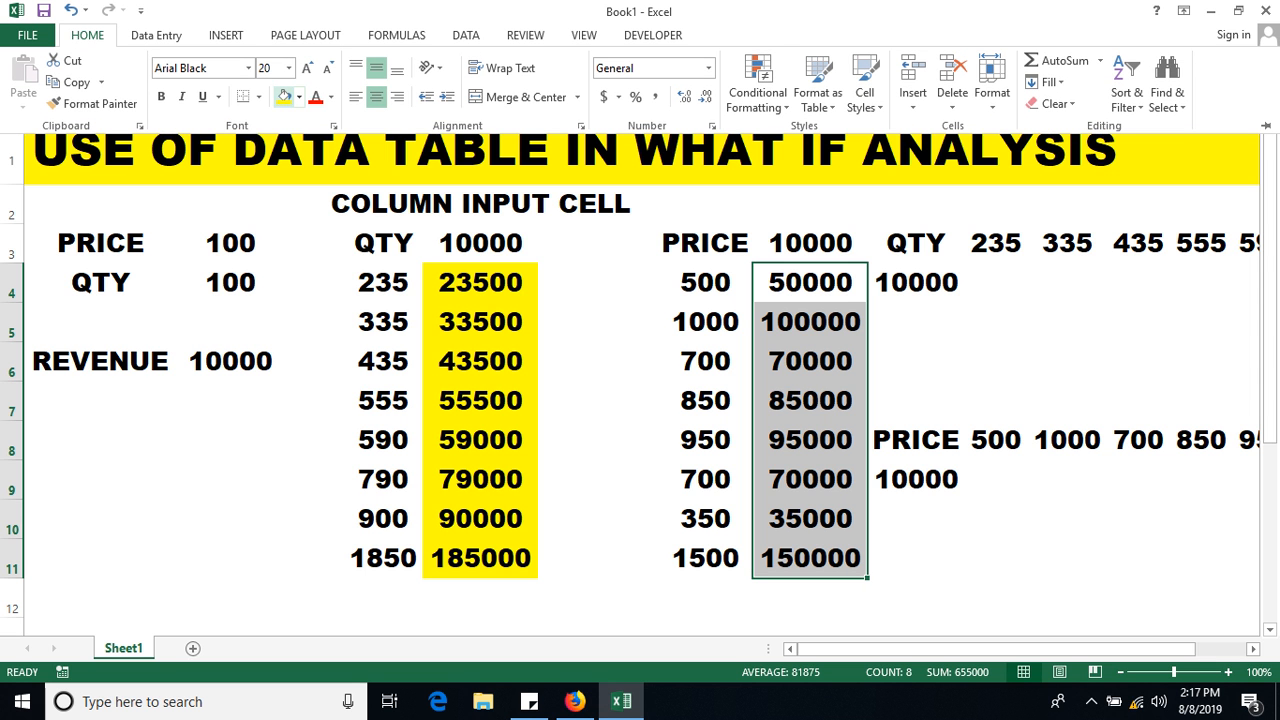
click(284, 97)
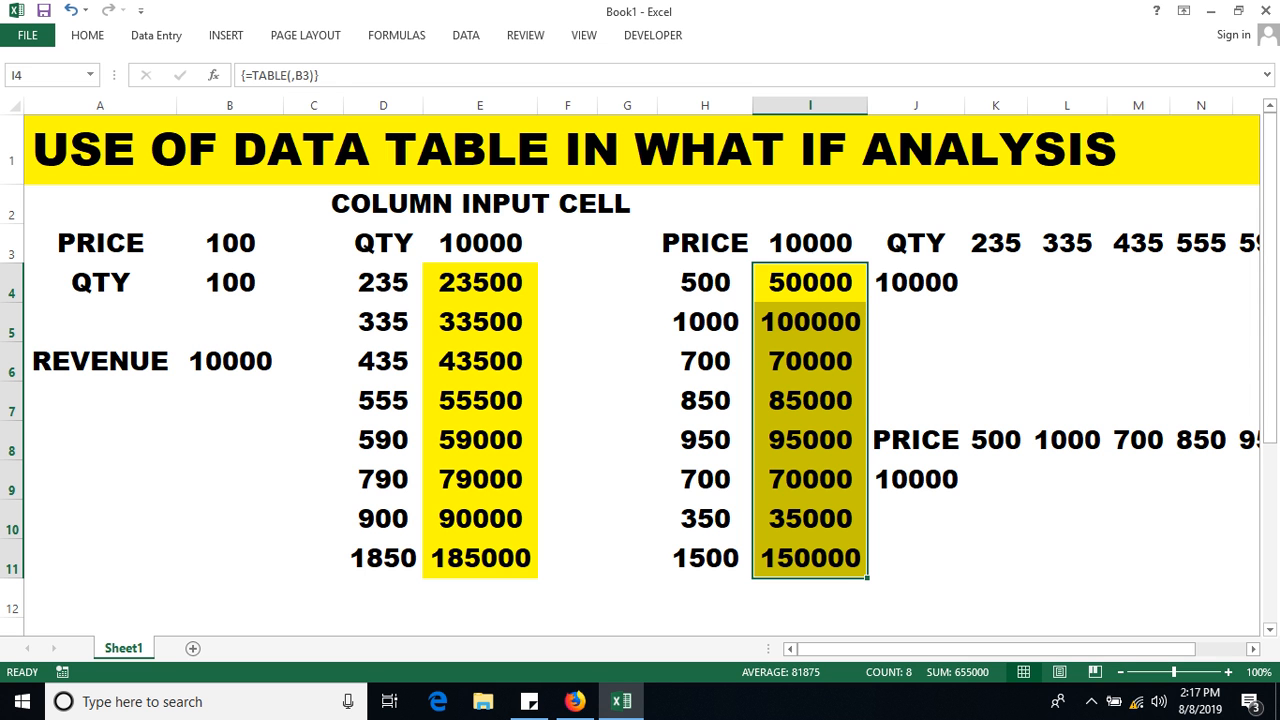
drag(313, 105, 860, 105)
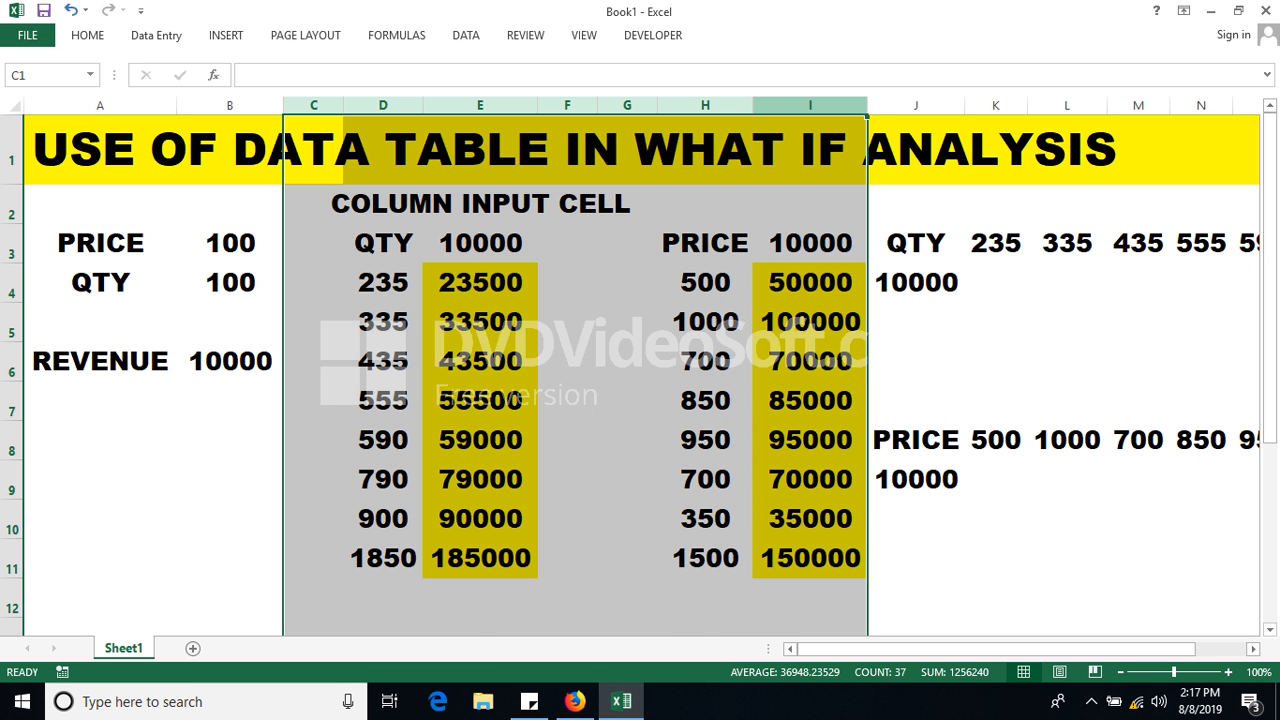
Hide columns C through I and review the row tables J3:R4 and J8:R9.
key(ctrl+0)
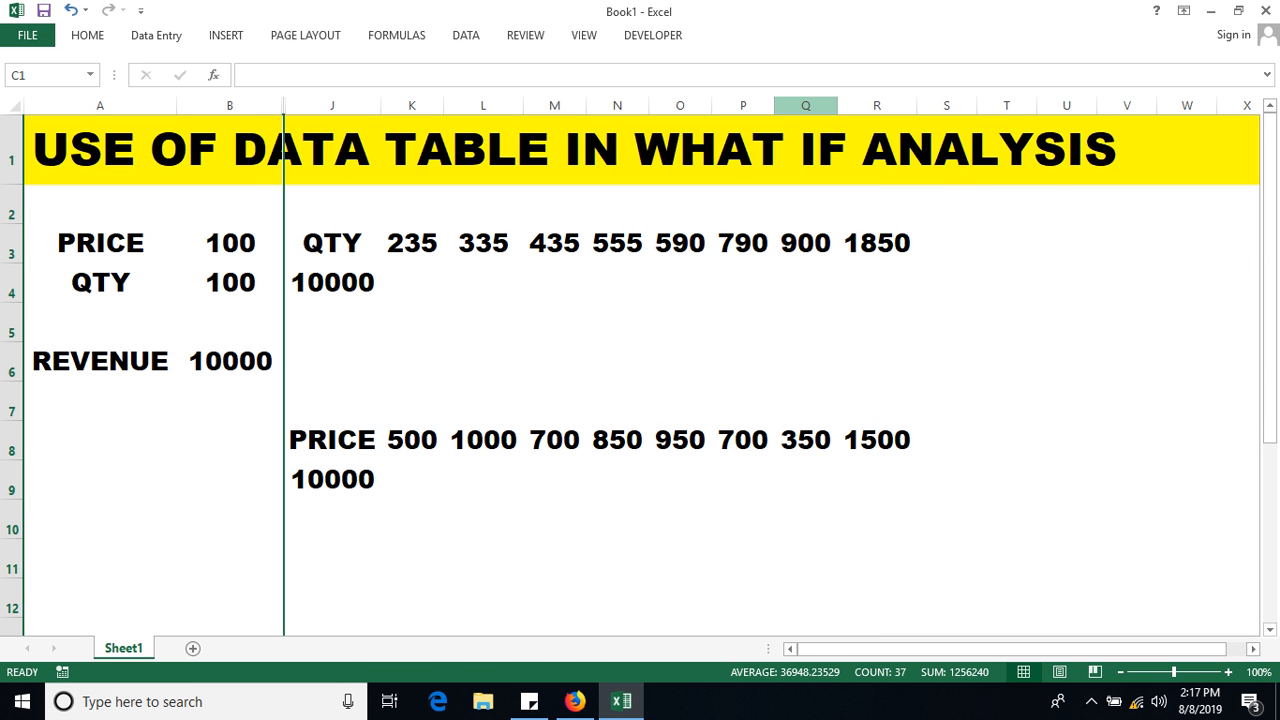
click(483, 558)
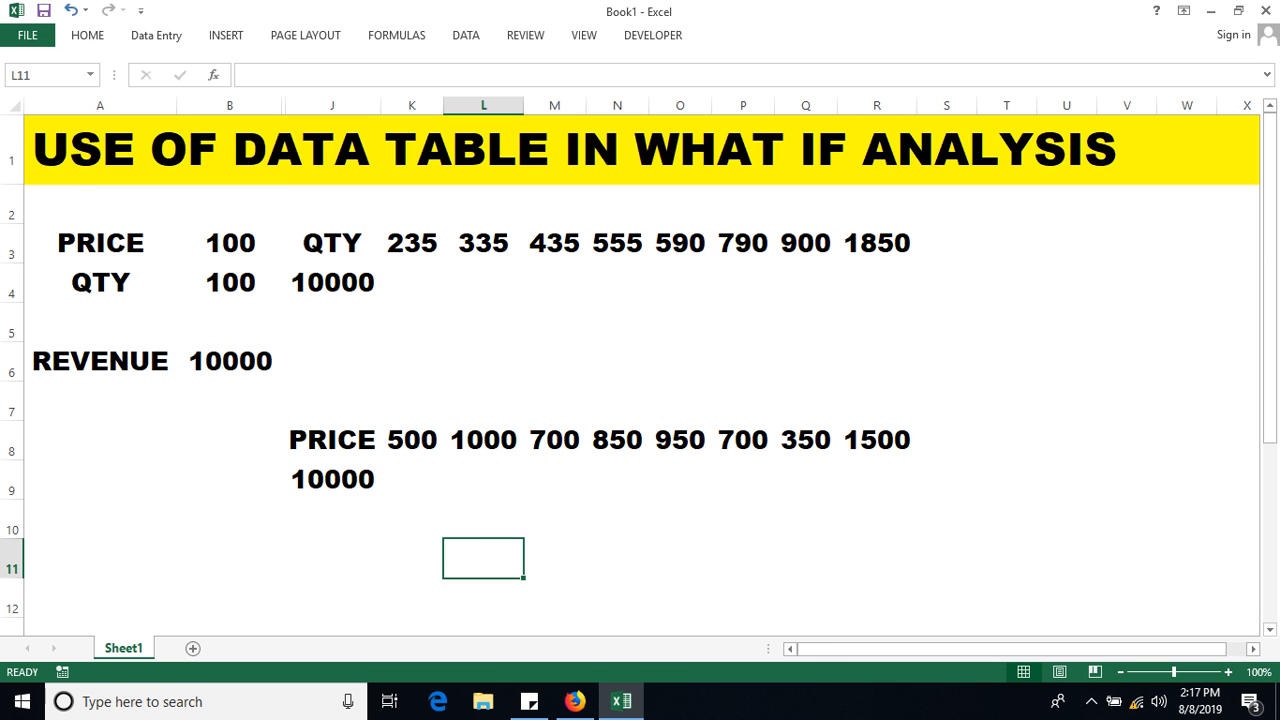
drag(332, 243, 877, 282)
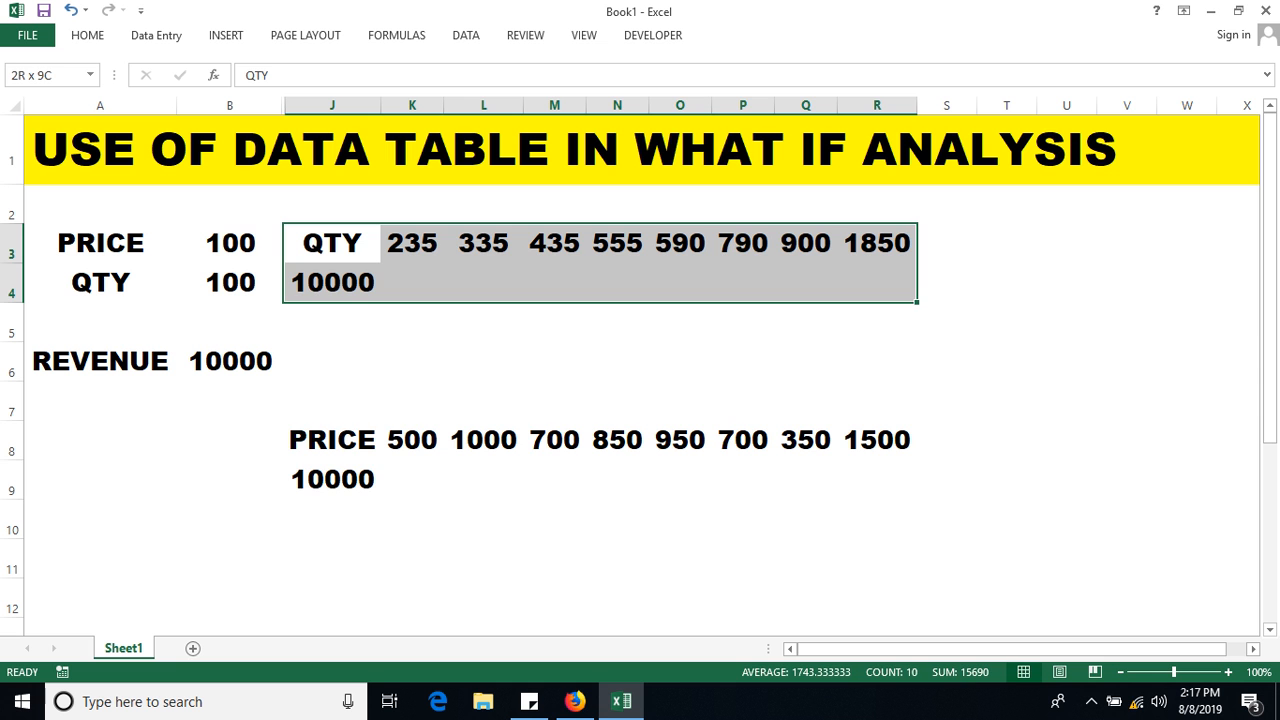
drag(332, 440, 877, 479)
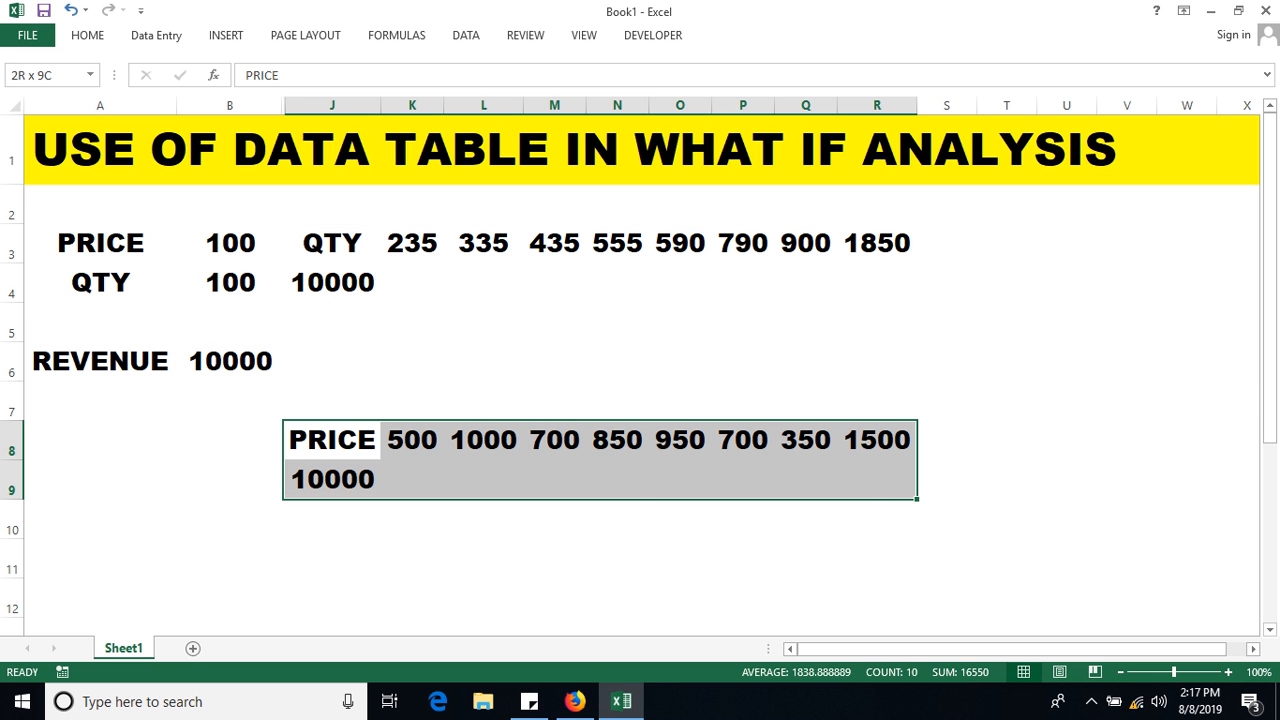
click(100, 558)
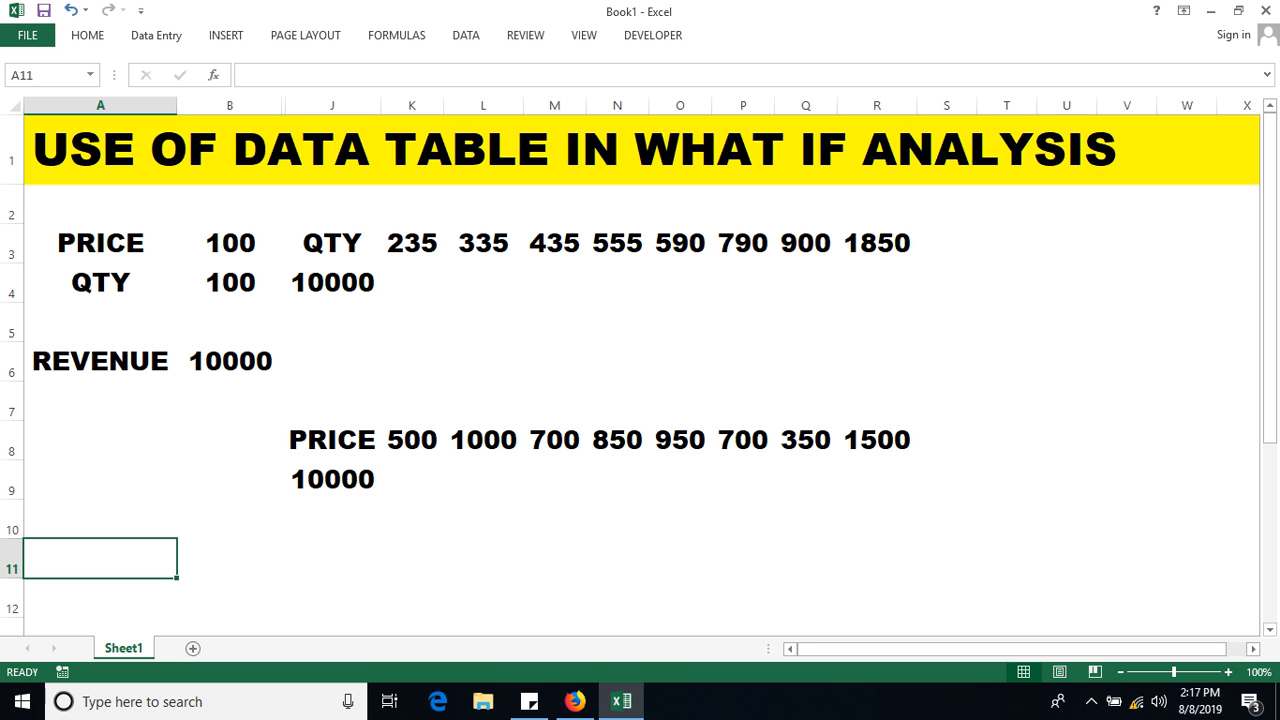
Set up a data table on J3:R4 with B4 as the row input cell.
drag(332, 243, 877, 282)
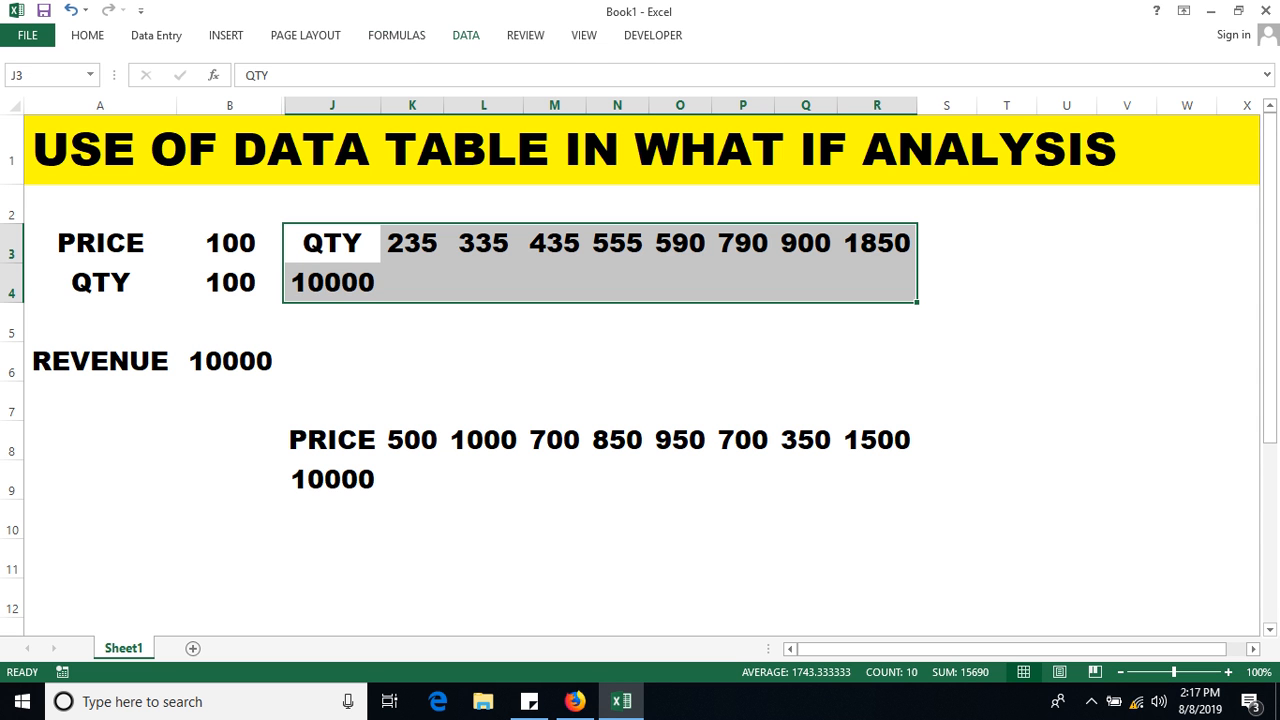
click(466, 35)
click(896, 85)
click(912, 172)
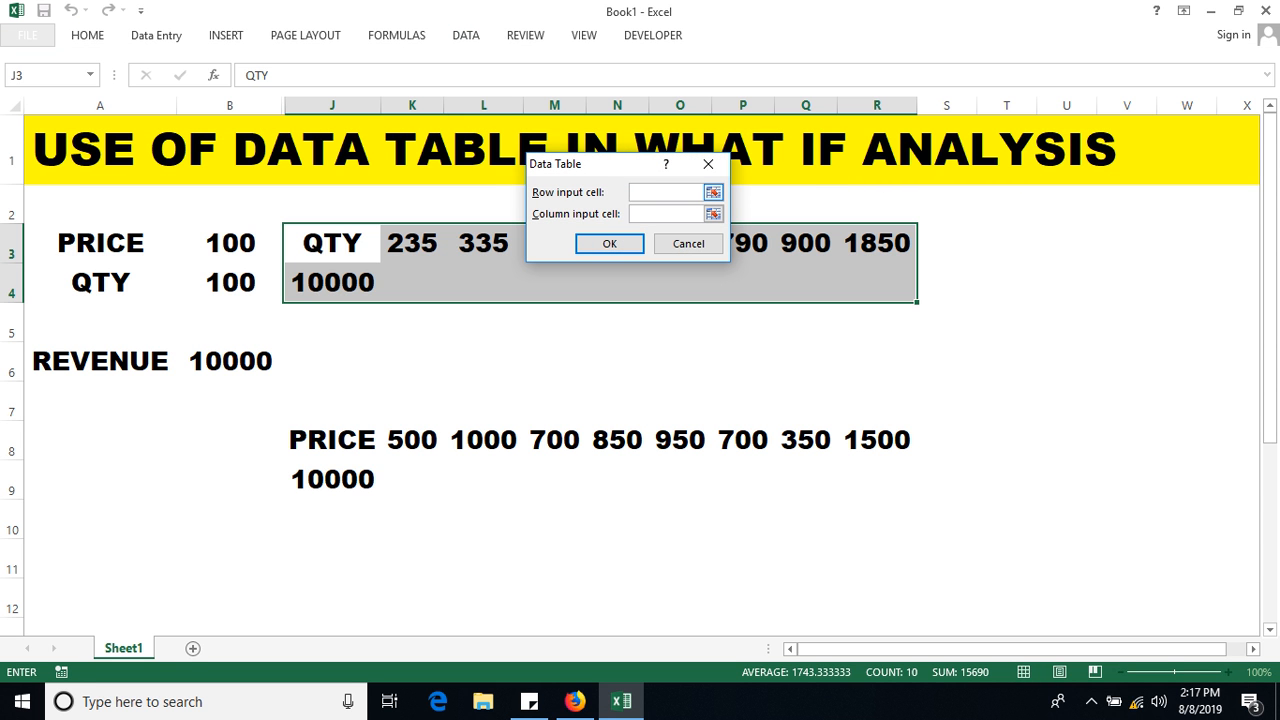
drag(617, 164, 656, 160)
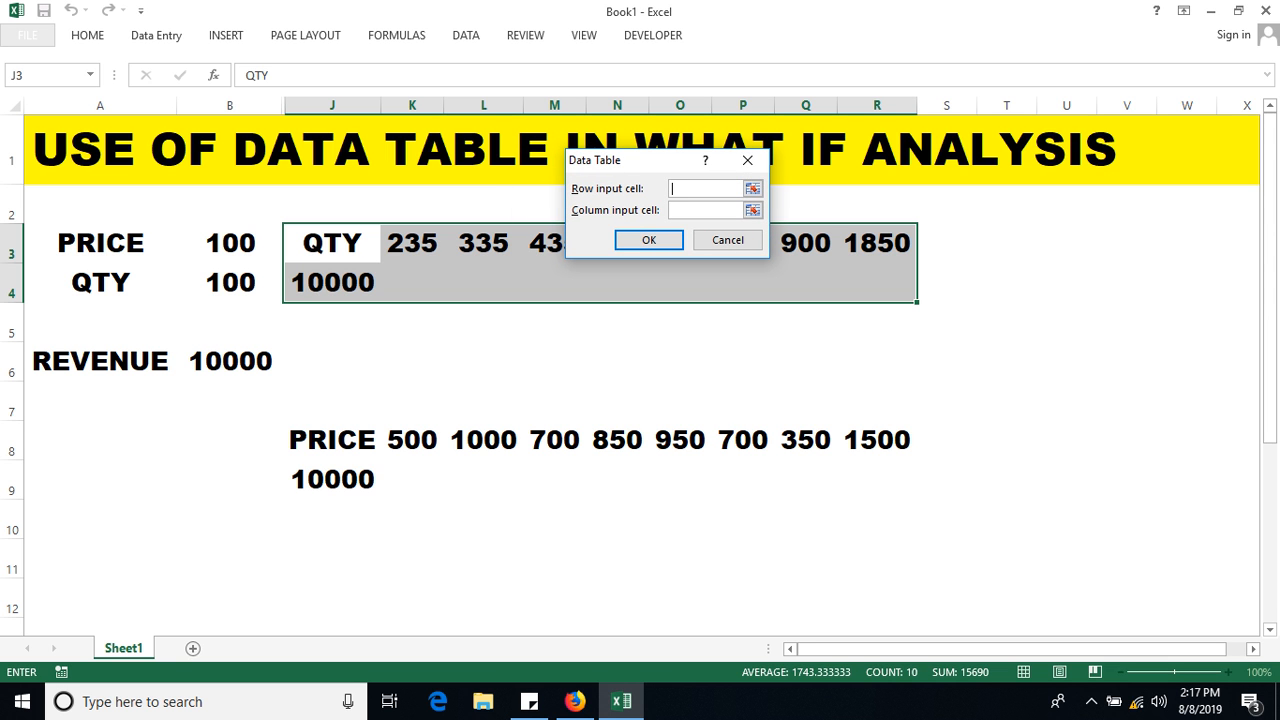
click(230, 283)
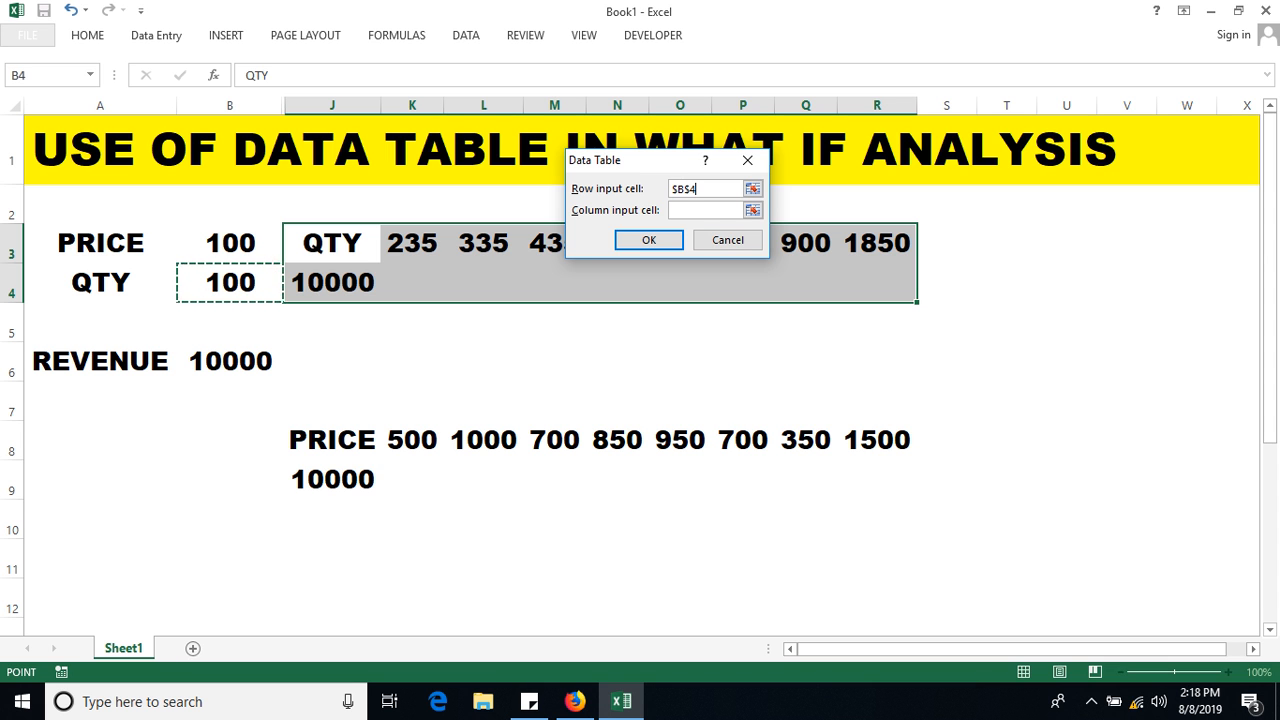
Build the horizontal QTY data table and auto-fit columns J through R.
key(Return)
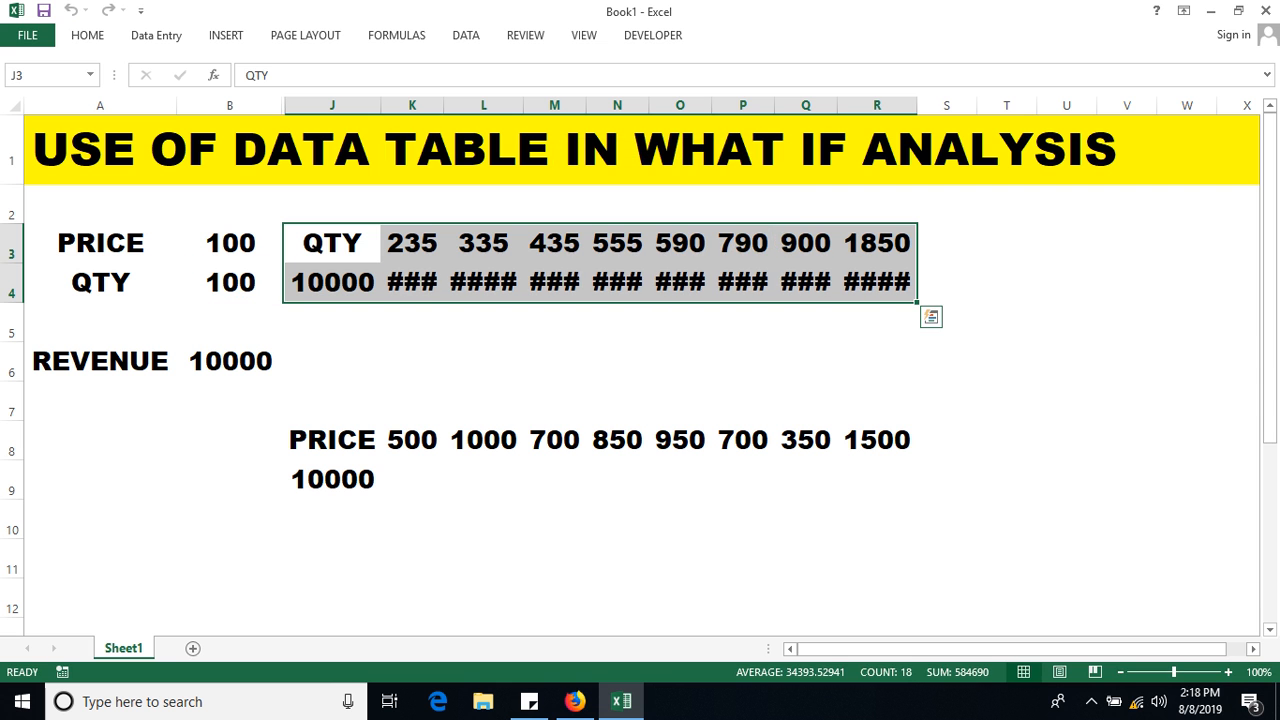
click(340, 105)
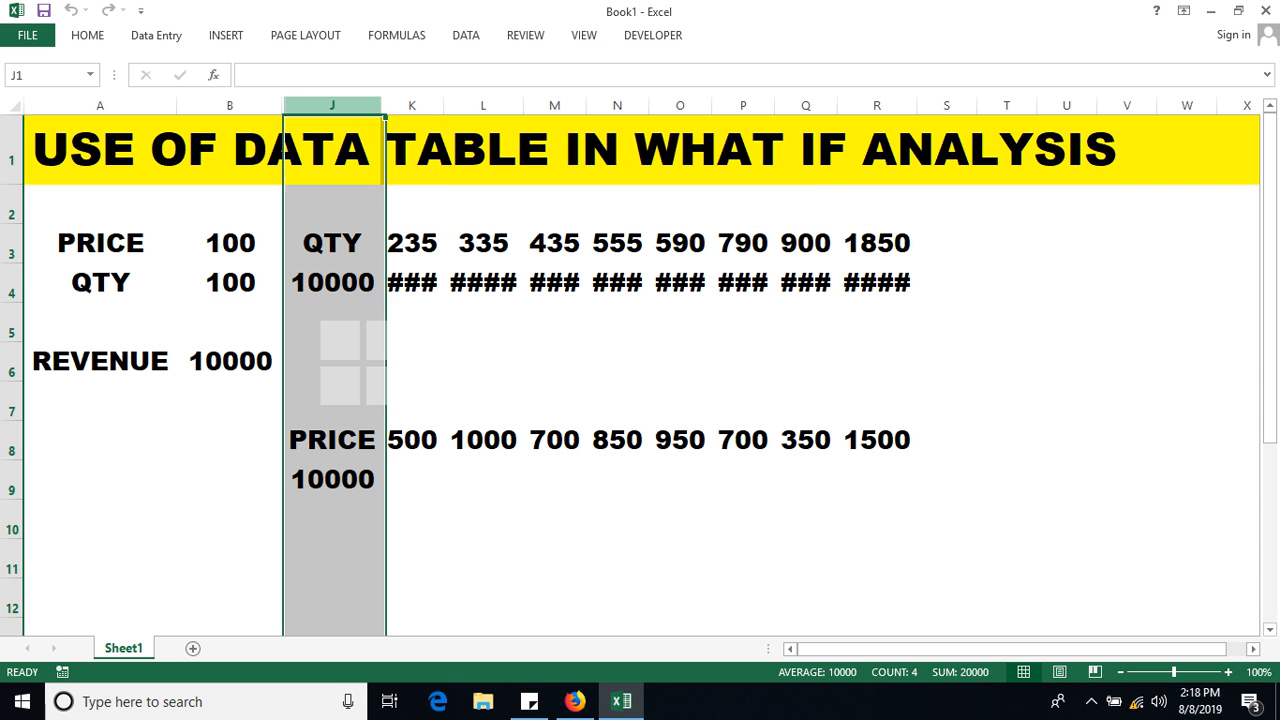
click(1127, 361)
drag(332, 105, 905, 105)
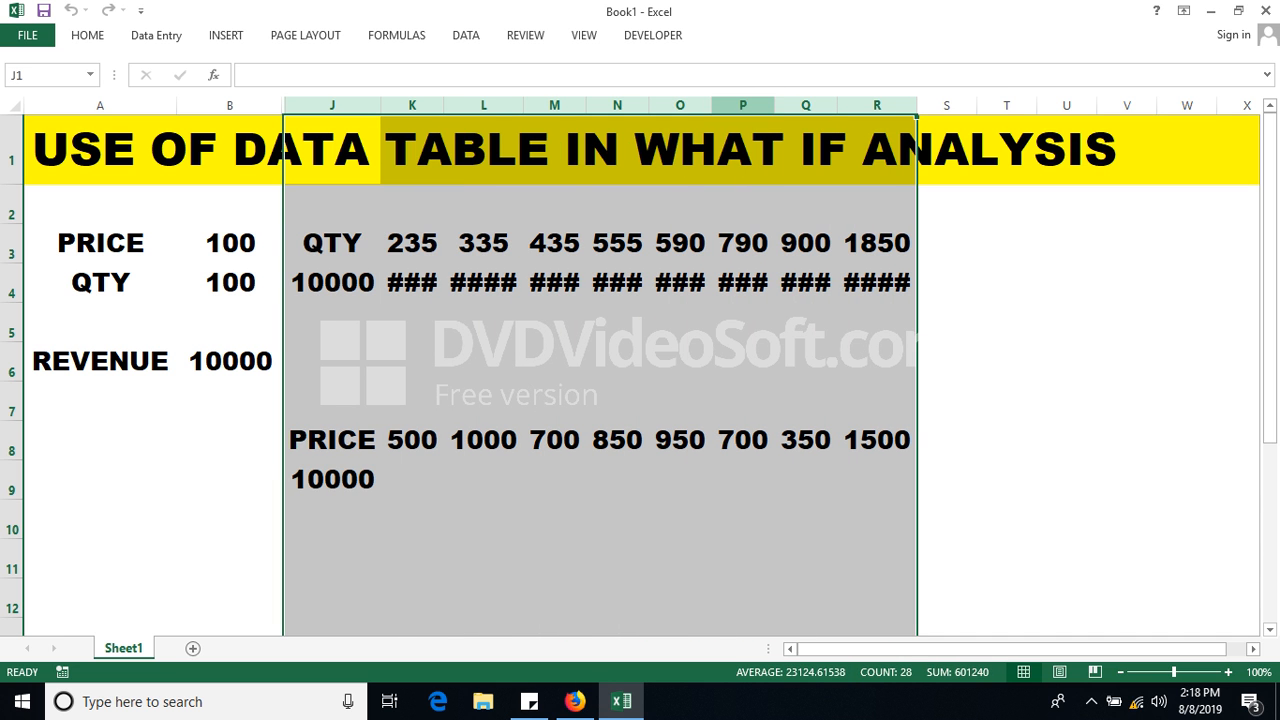
double_click(917, 105)
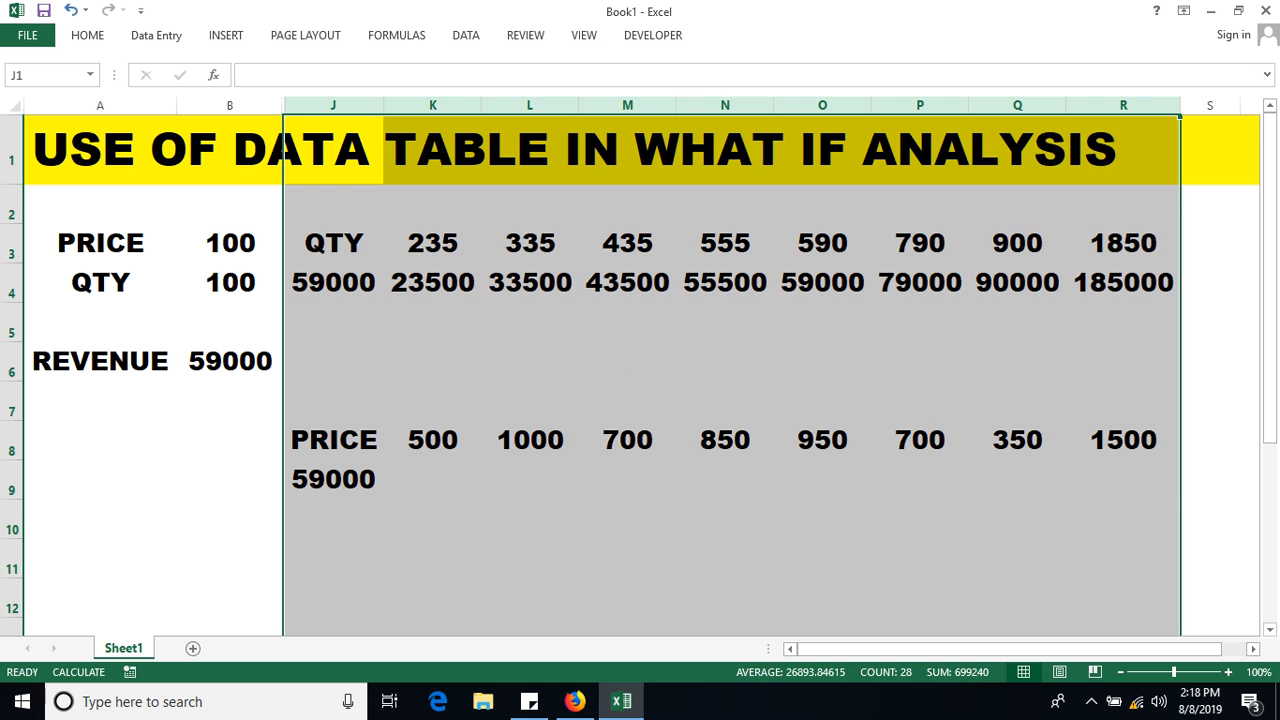
click(627, 361)
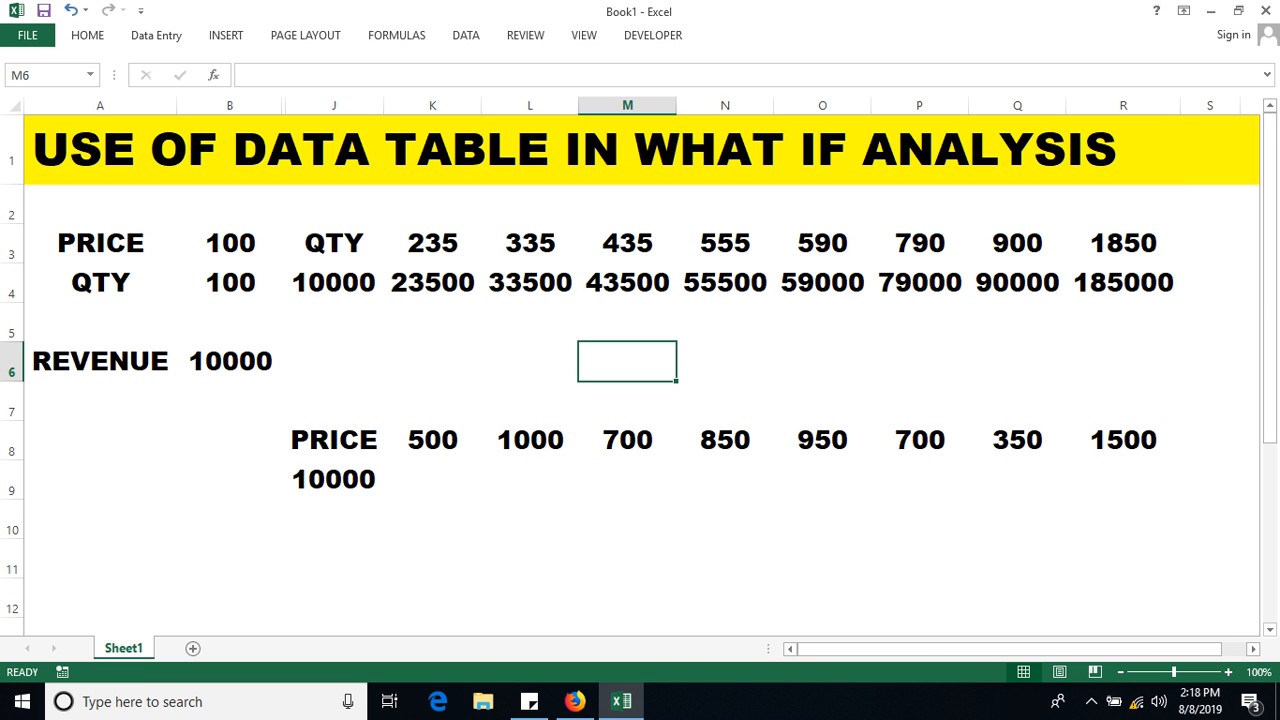
Fill the quantity results row J4:R4 with yellow.
drag(333, 282, 1123, 282)
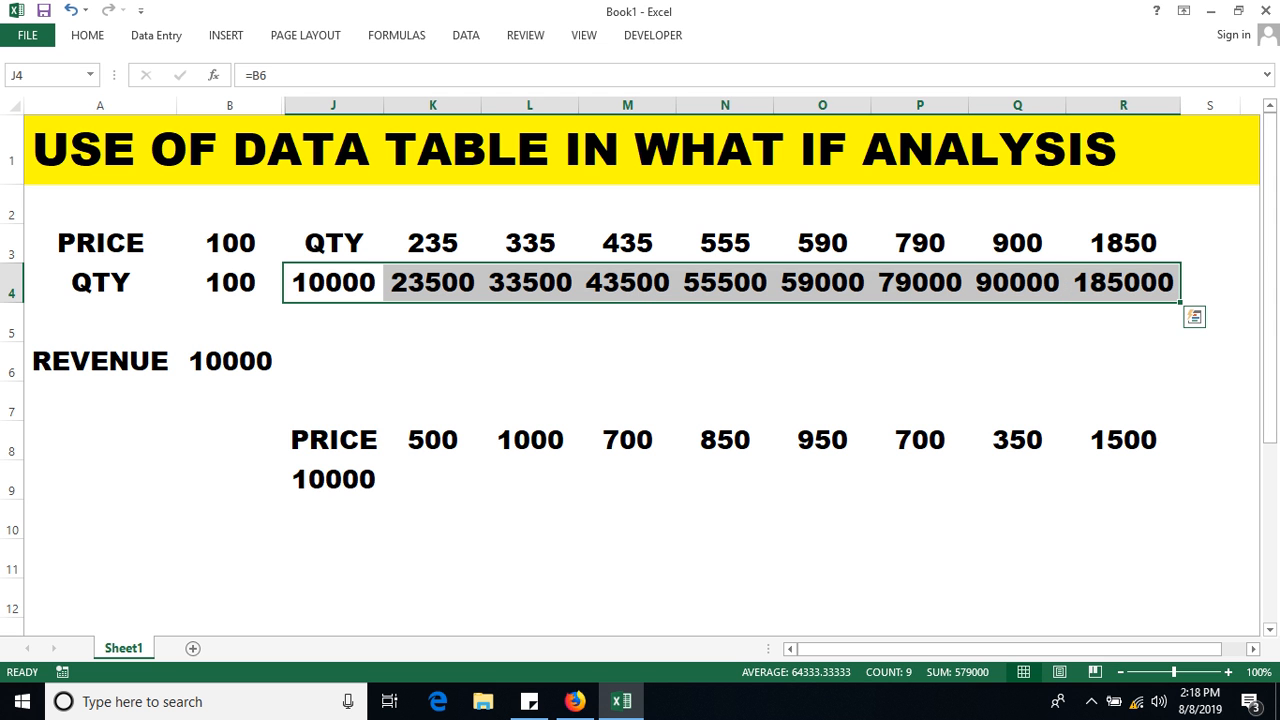
click(87, 35)
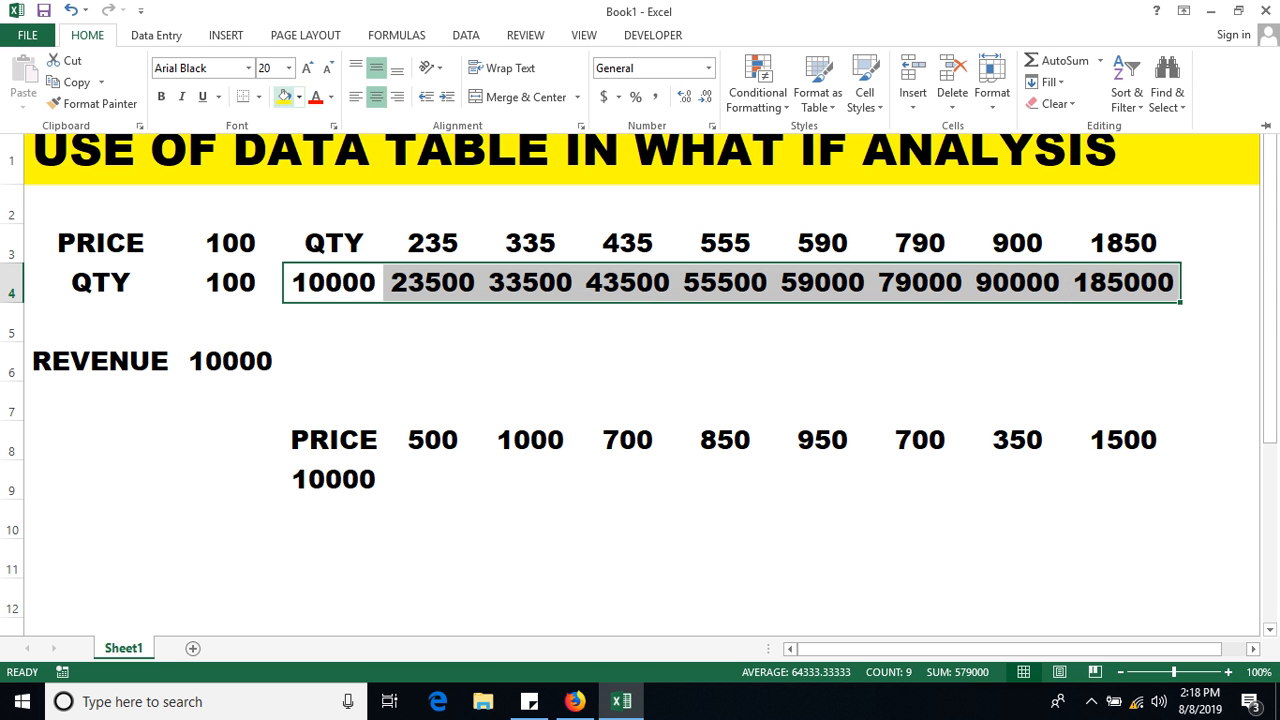
click(284, 97)
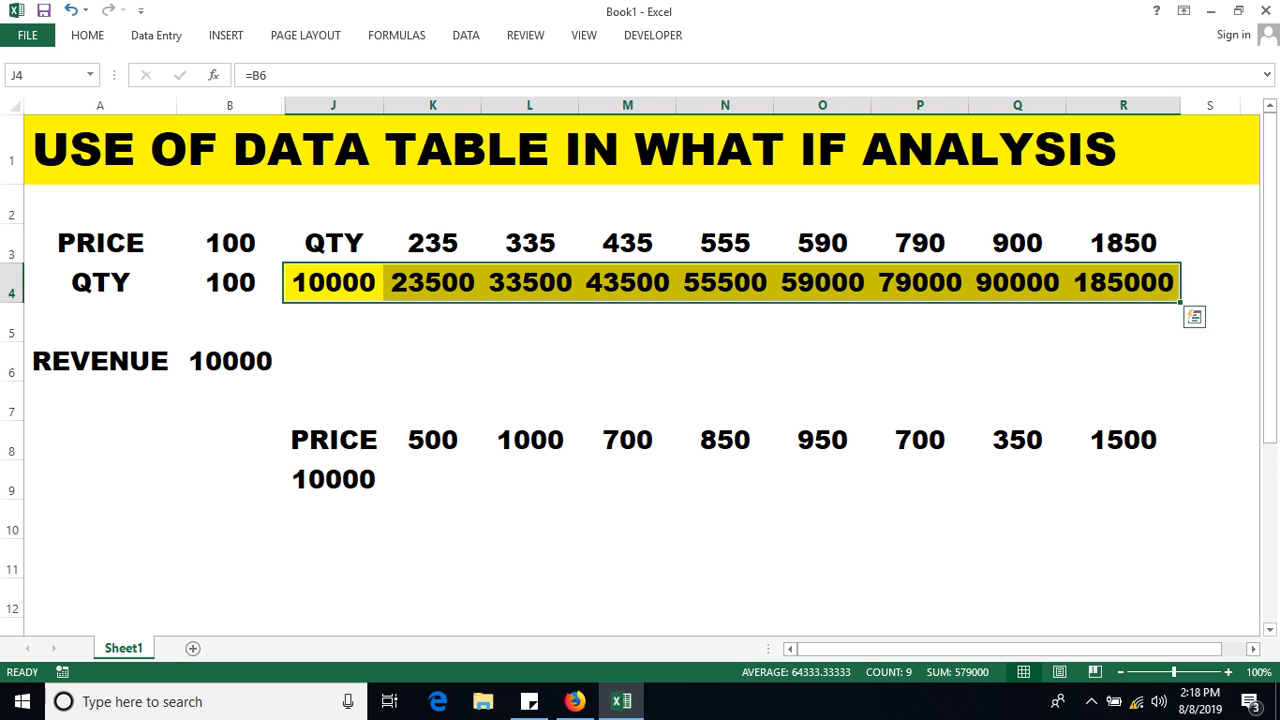
click(432, 361)
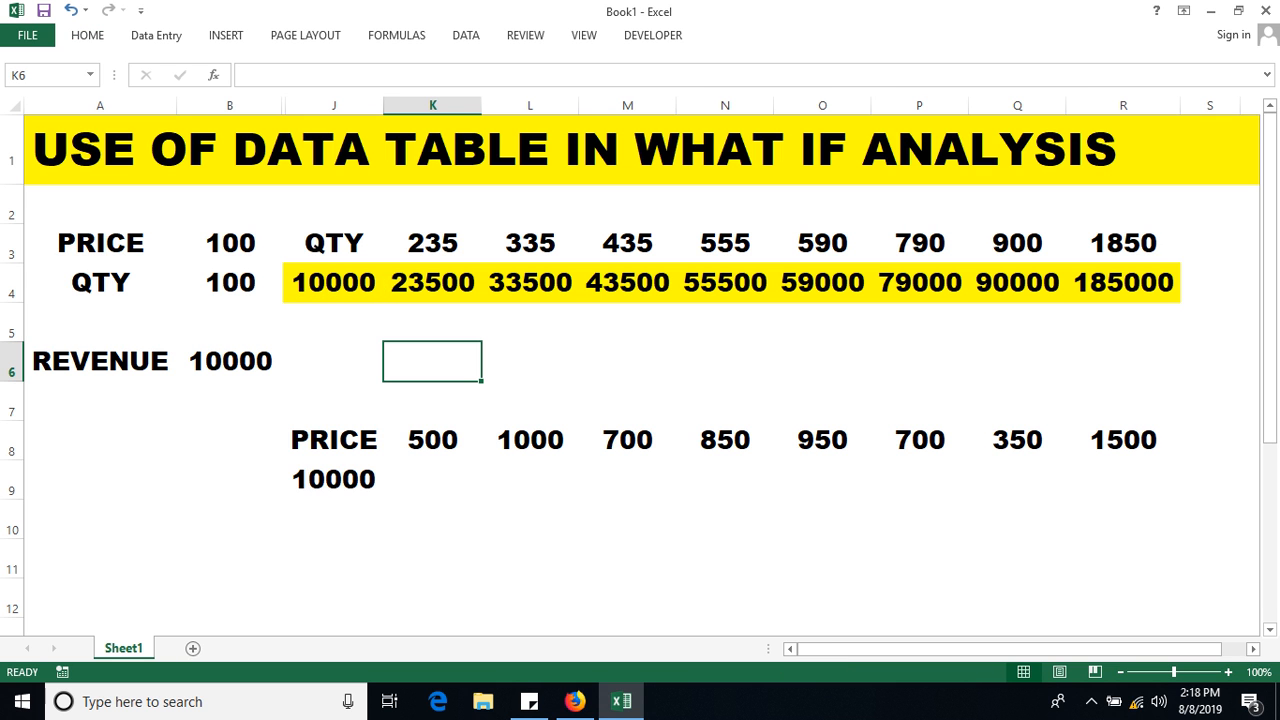
Enter the =B6 revenue reference in cell J9.
double_click(326, 480)
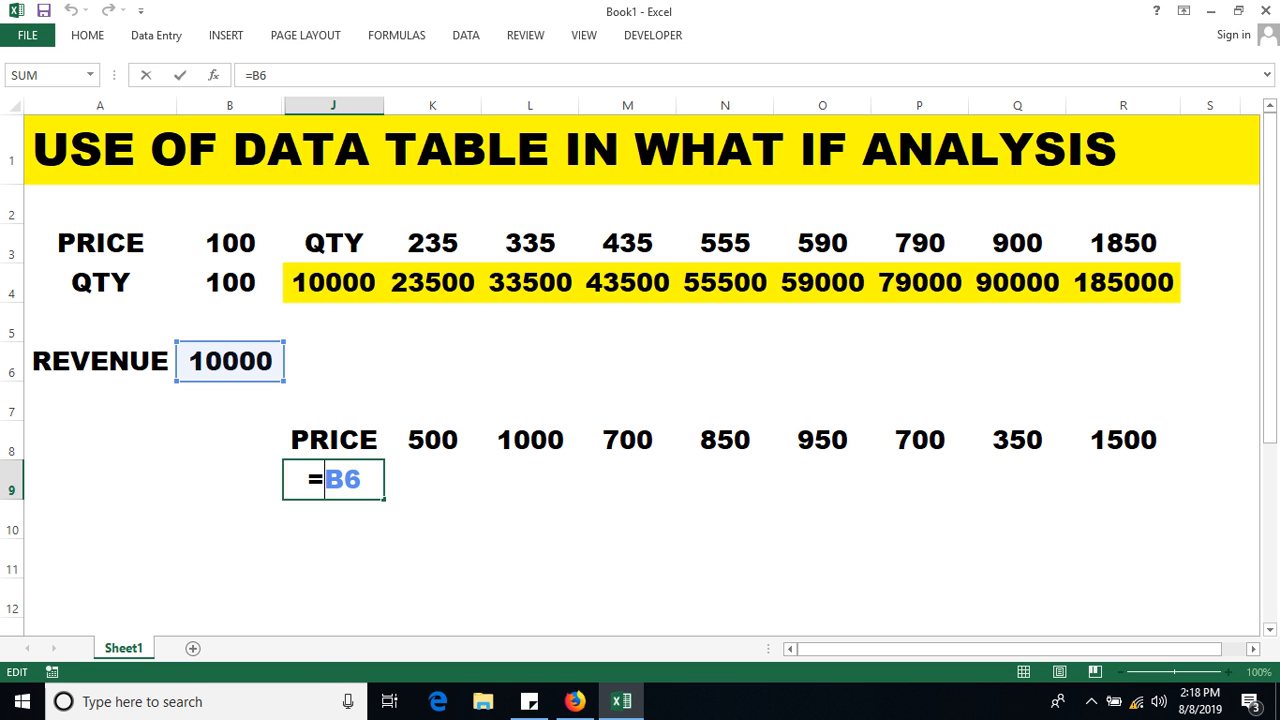
key(Return)
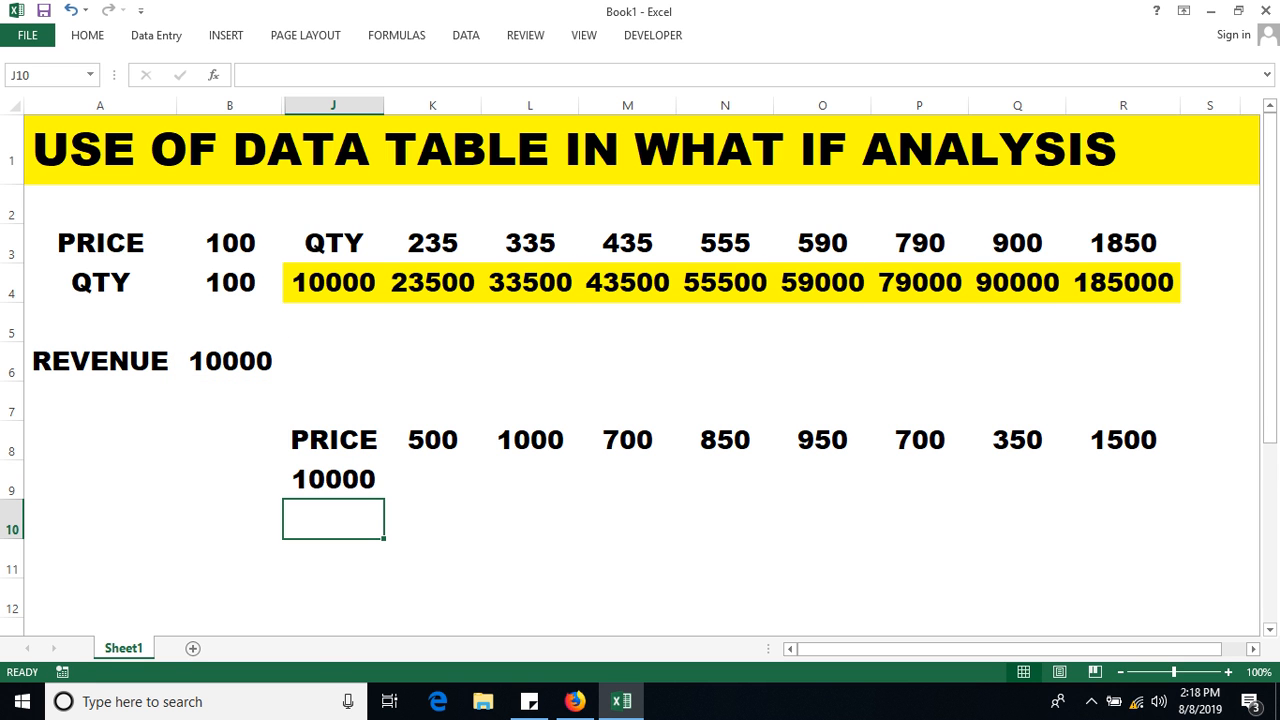
click(432, 480)
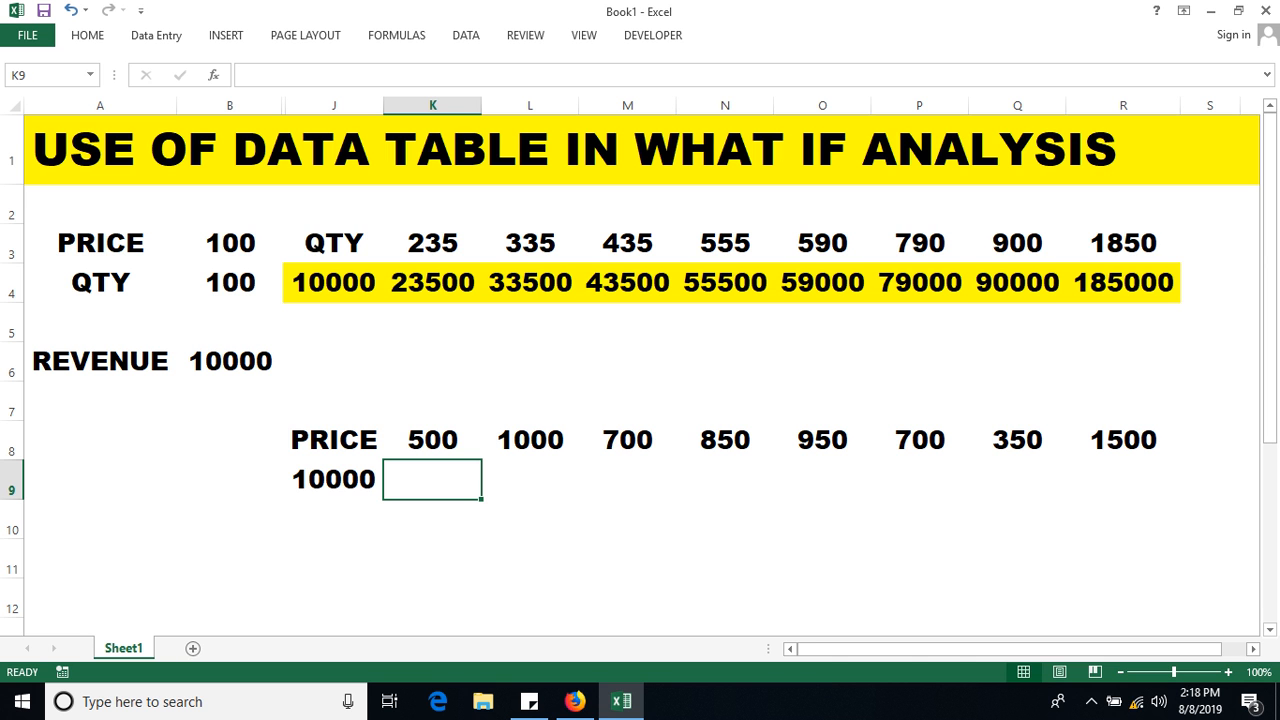
Create a data table on J8:R9 with B3 as the row input, yielding 50000–150000.
drag(333, 440, 1123, 480)
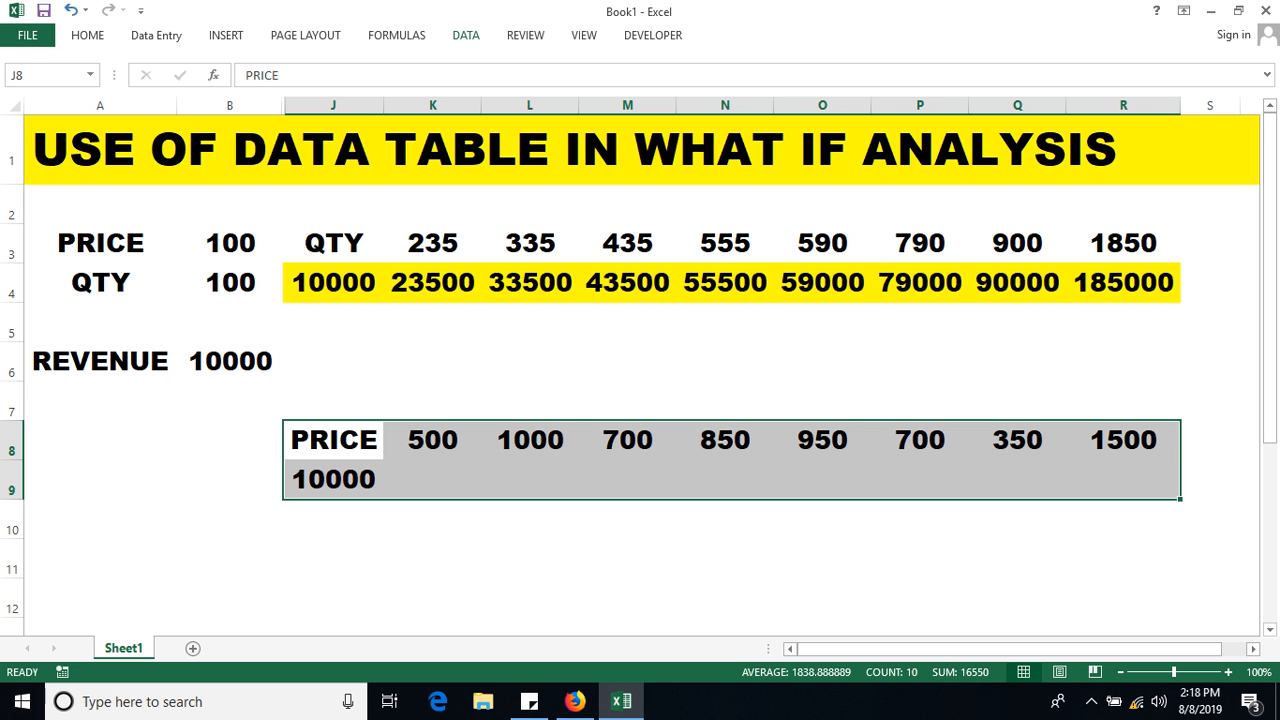
click(466, 35)
click(896, 98)
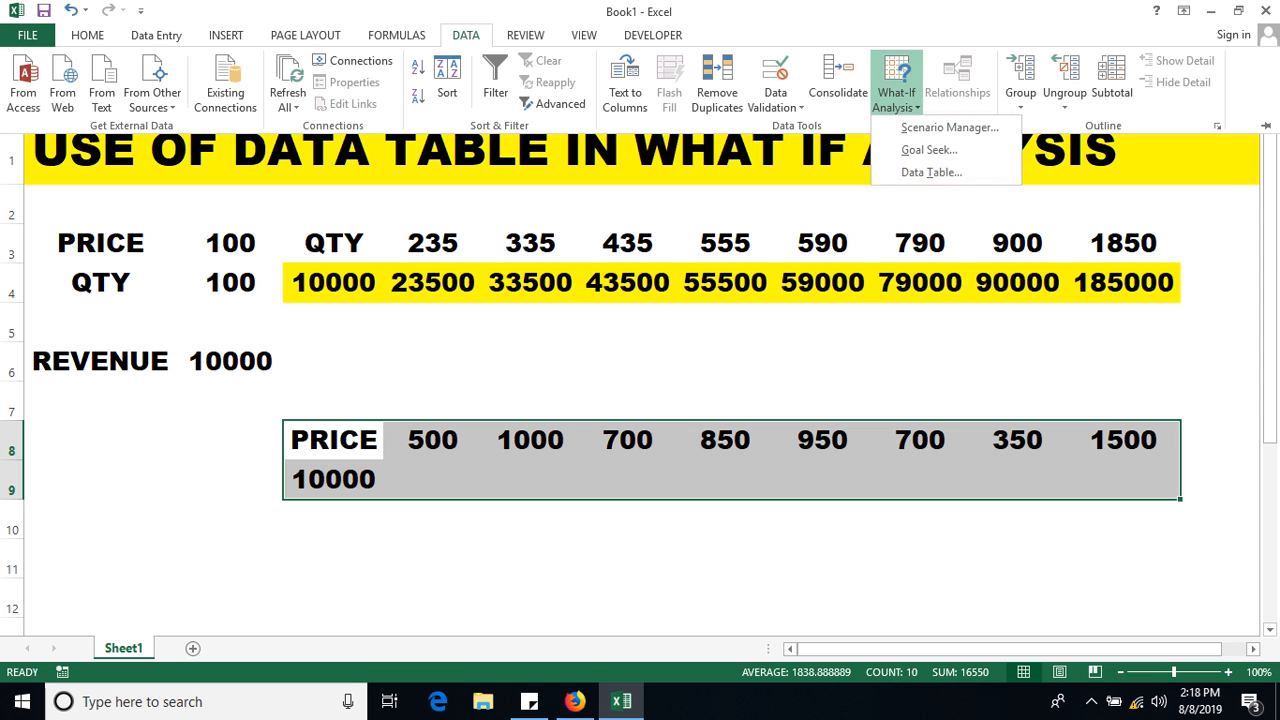
click(931, 169)
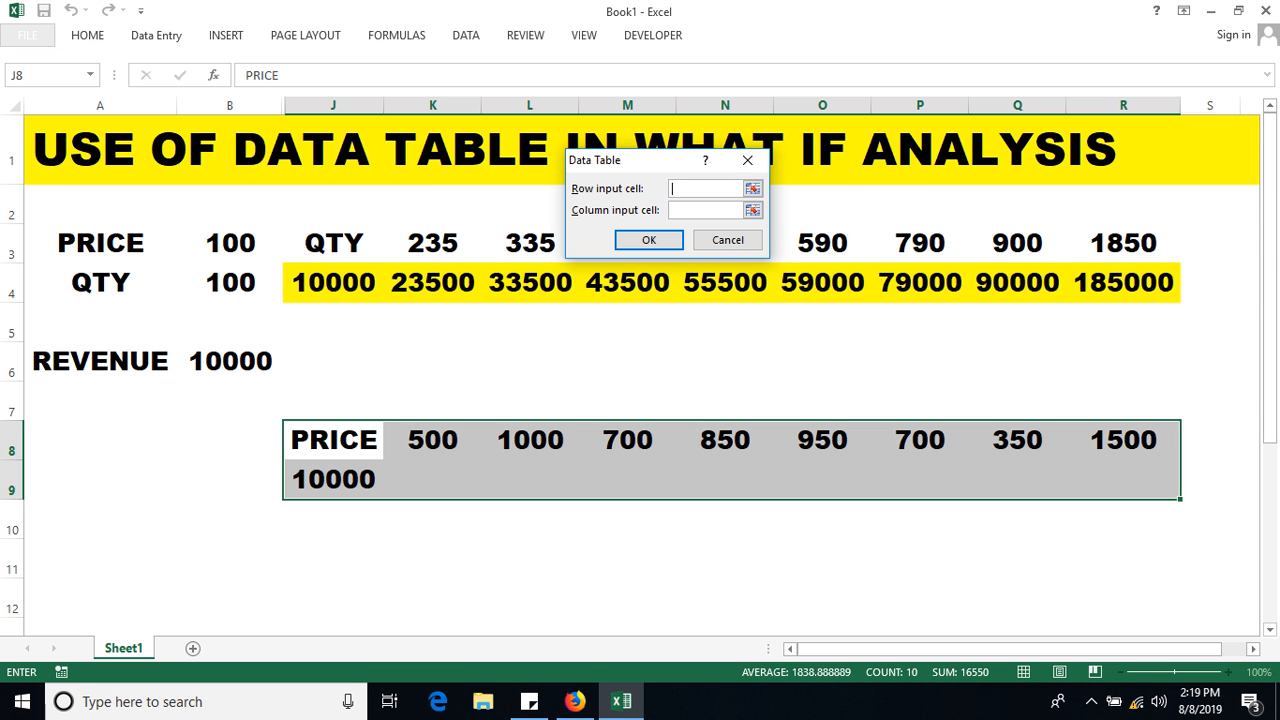
click(230, 243)
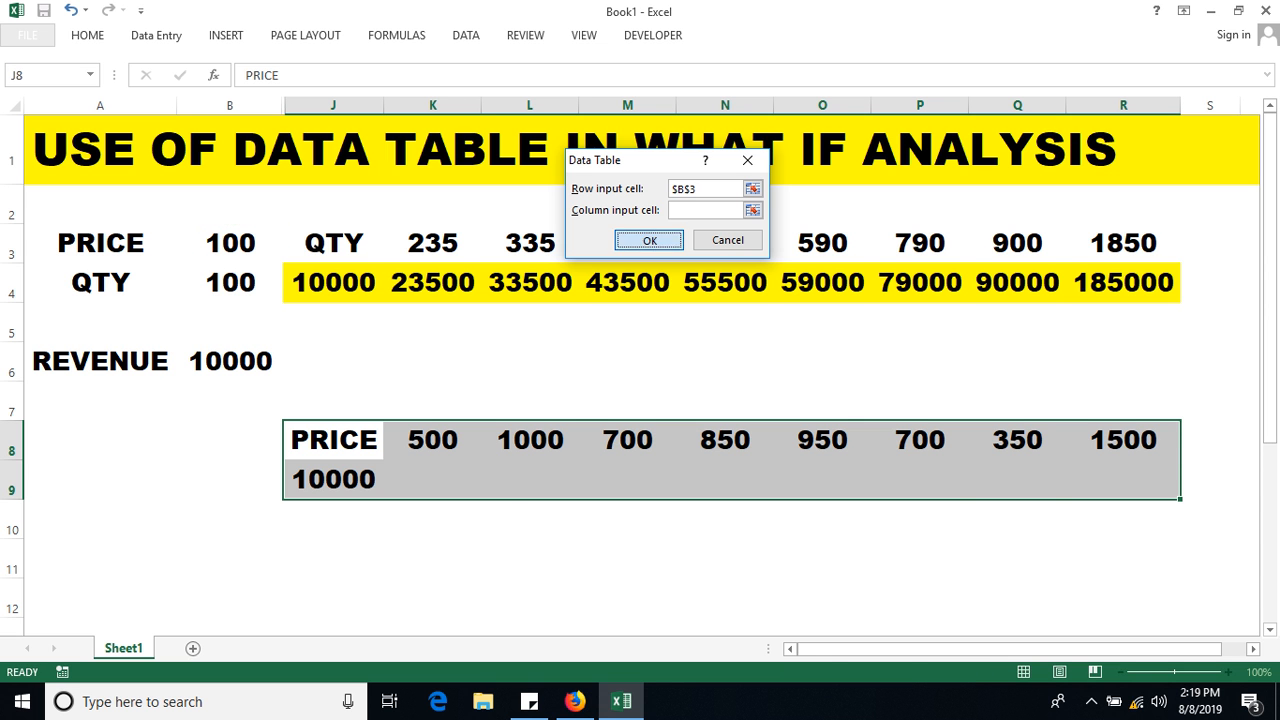
click(648, 240)
click(530, 598)
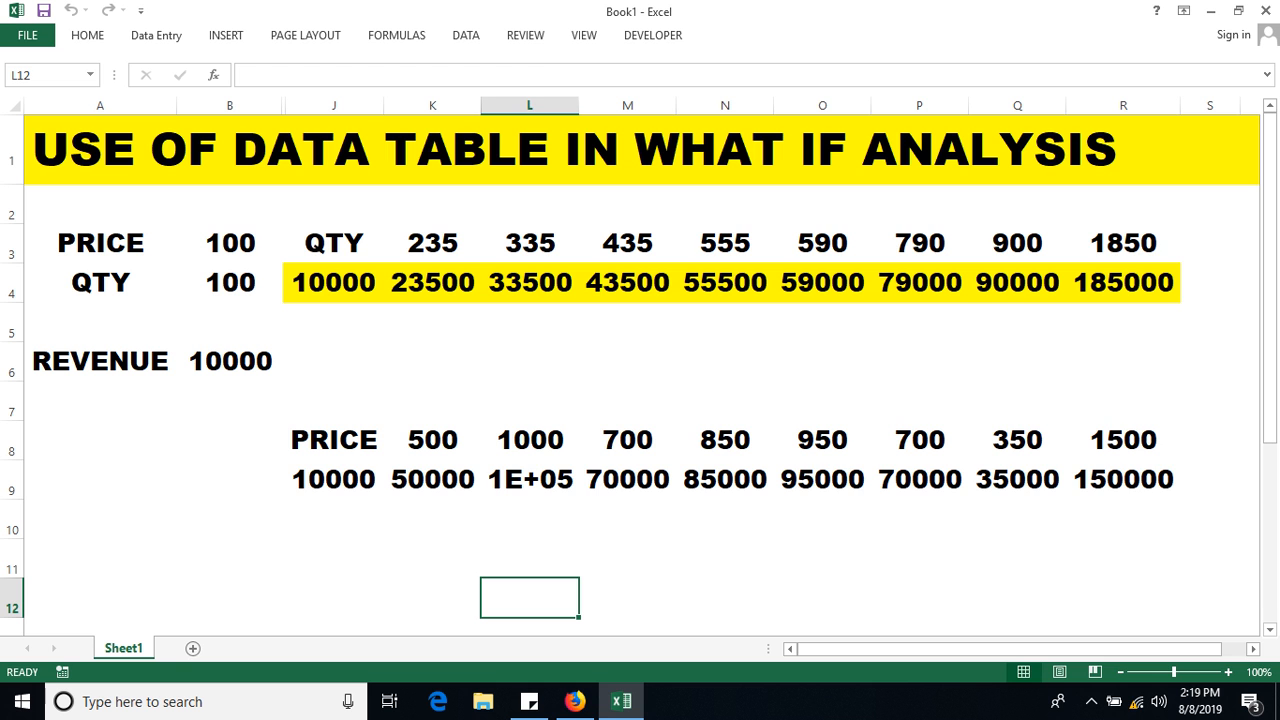
Widen column L to show 100000 and fill the row 9 price results yellow.
drag(579, 105, 608, 105)
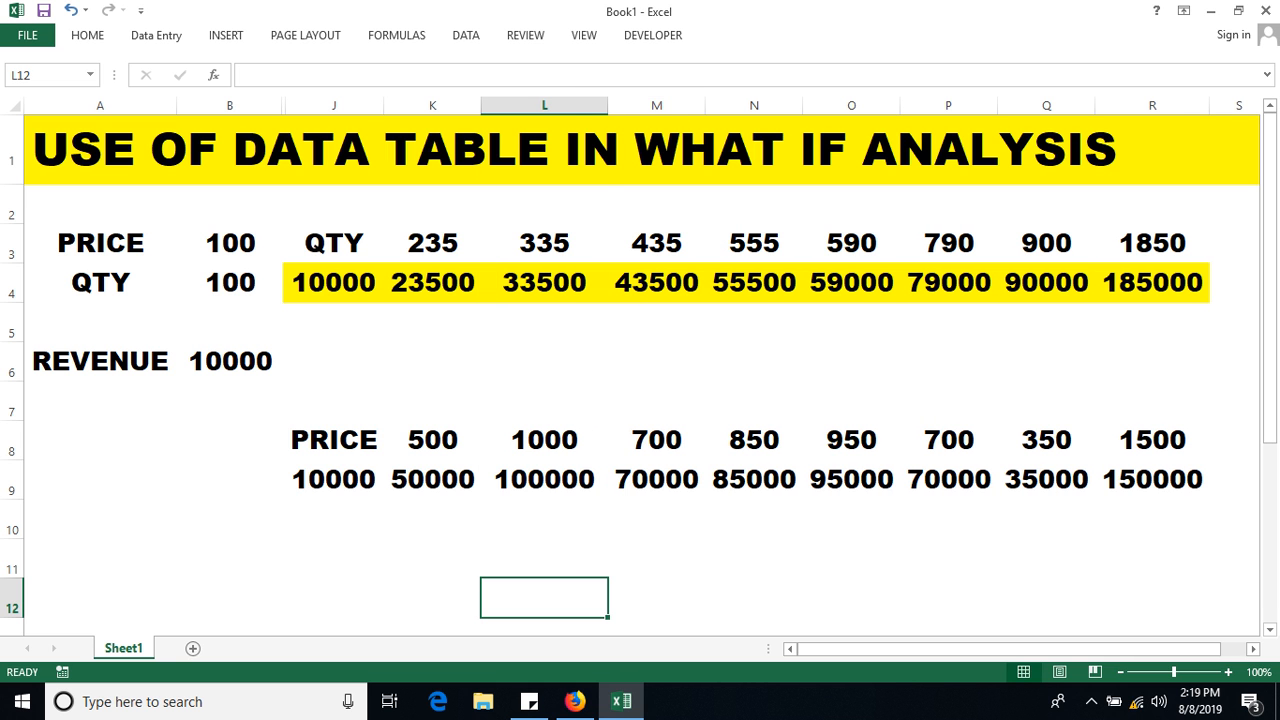
click(851, 598)
drag(432, 480, 1160, 480)
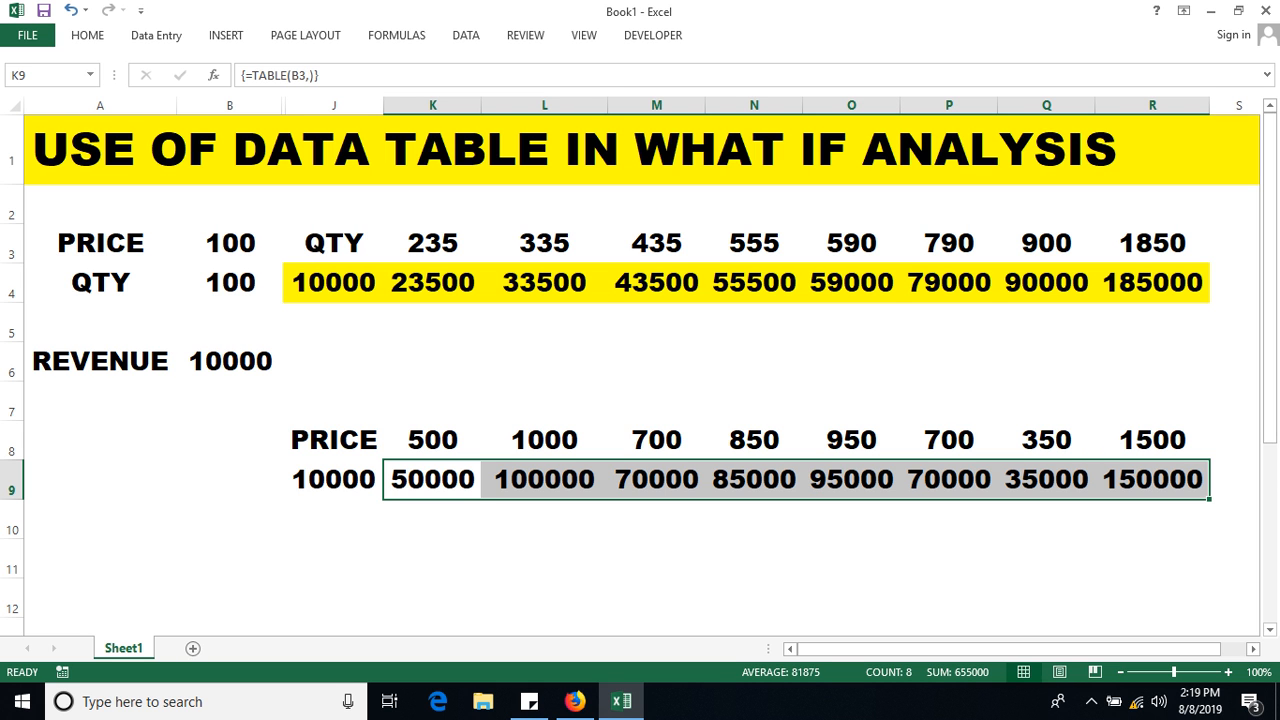
click(87, 35)
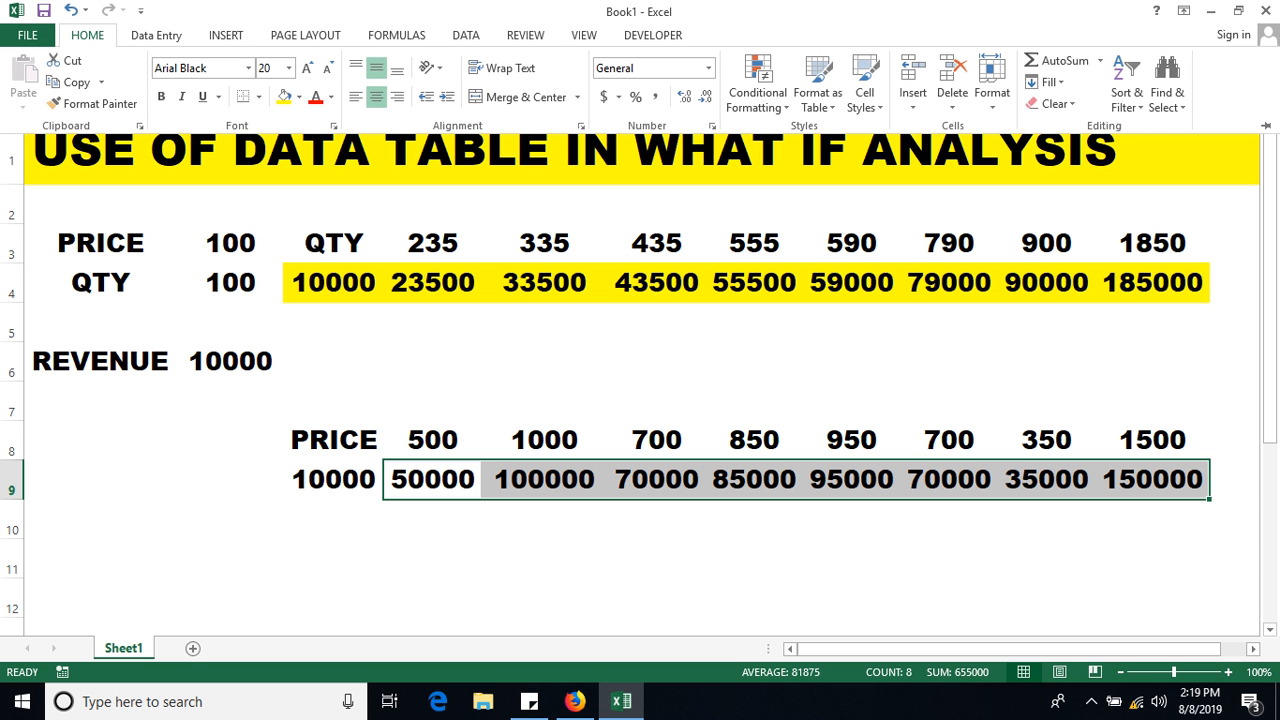
click(284, 97)
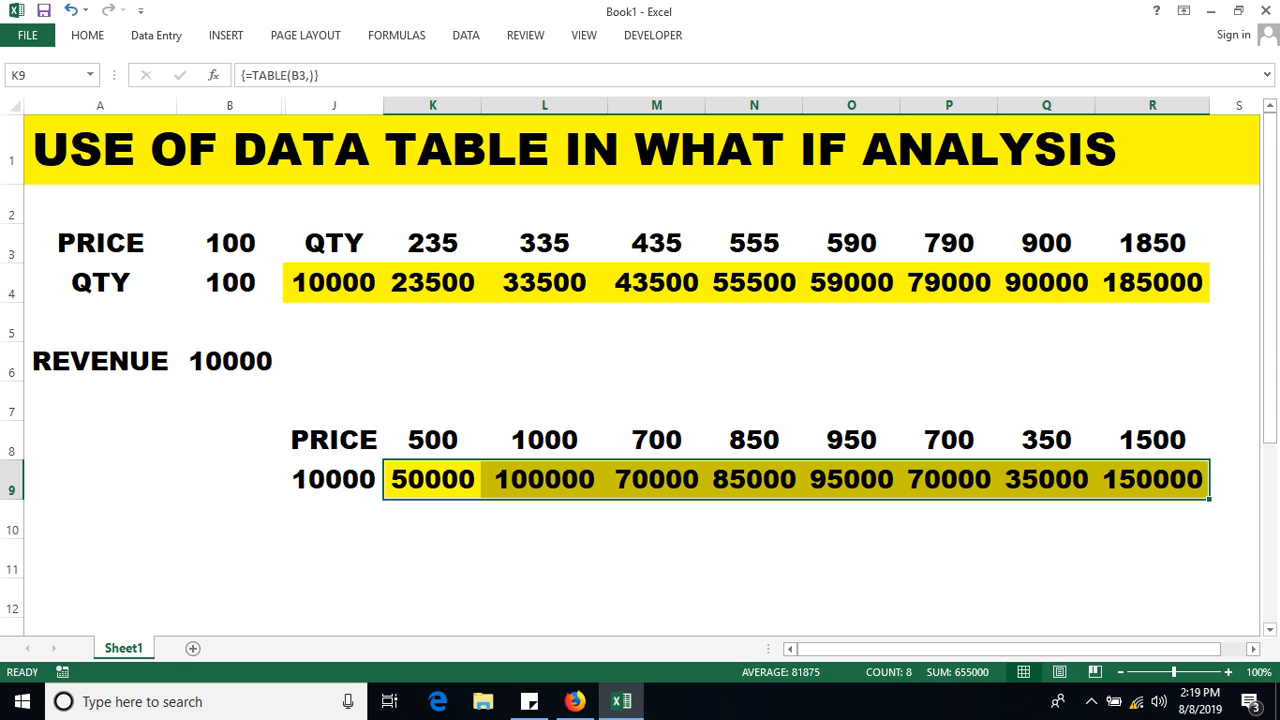
Review K3:R3, K4:R4, K8:R8 and K9:R9 to check both horizontal tables.
drag(432, 243, 1152, 243)
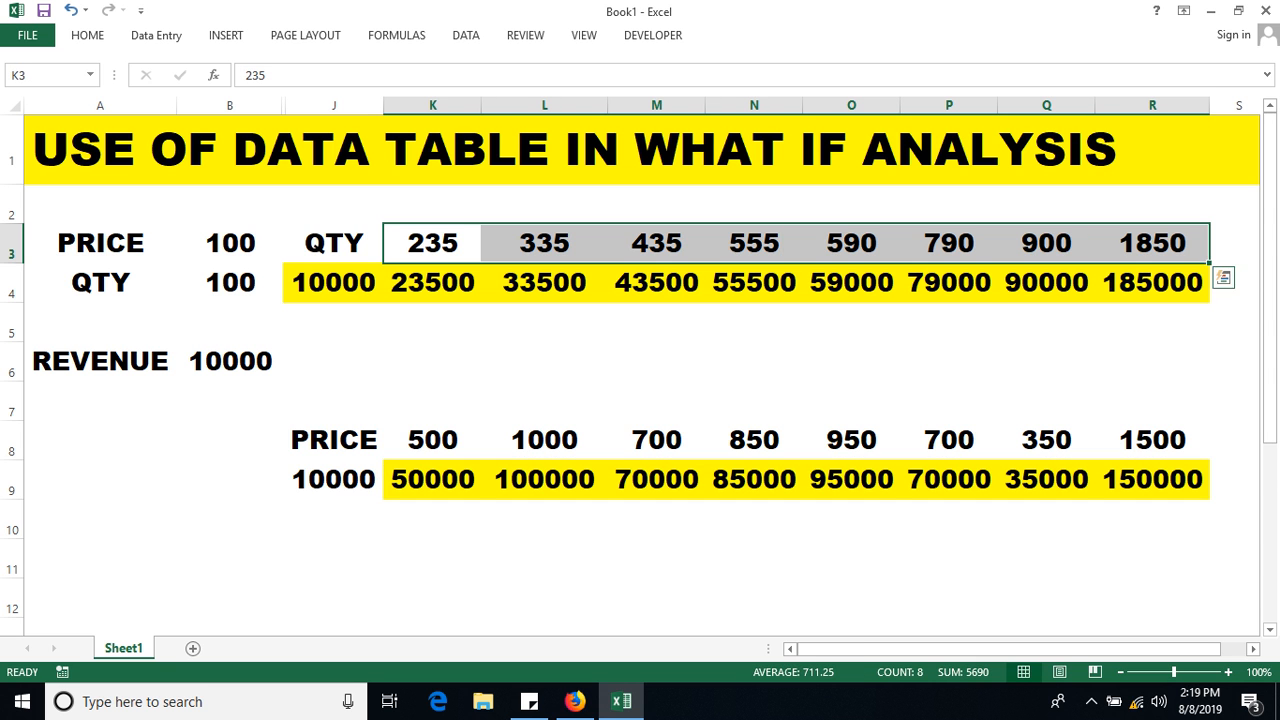
drag(432, 282, 1152, 282)
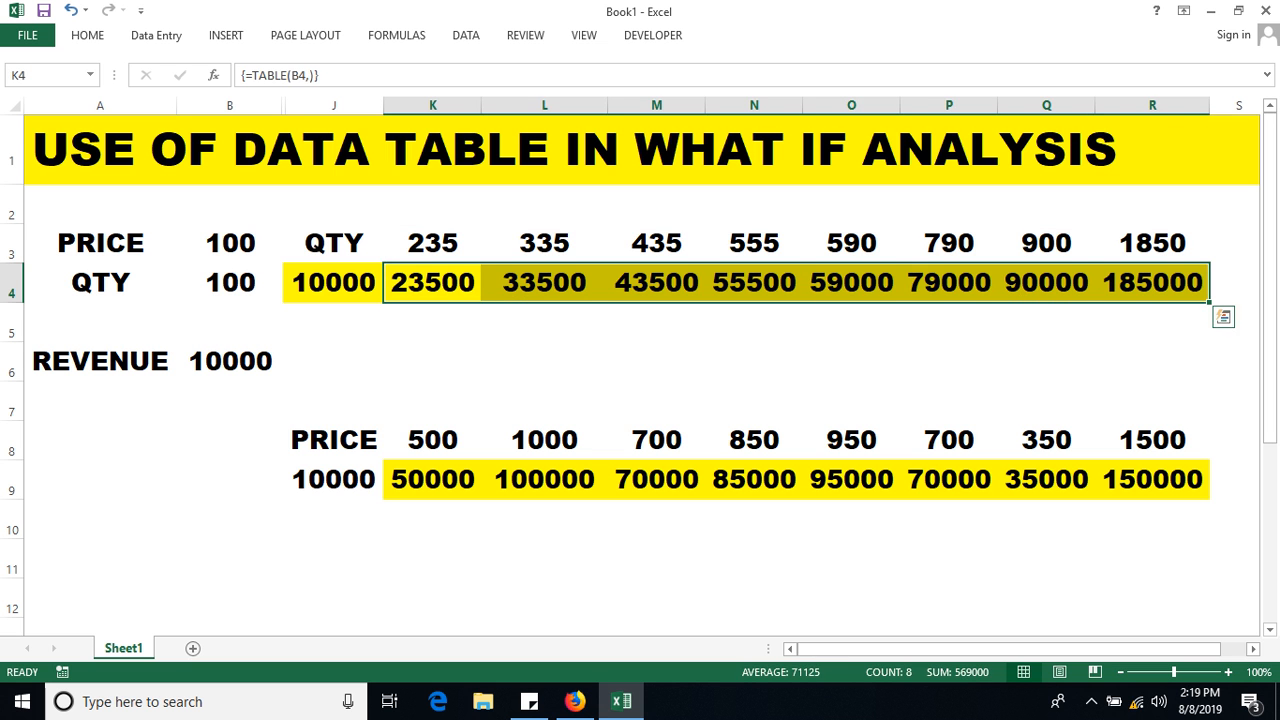
drag(432, 440, 1152, 440)
drag(432, 479, 1152, 479)
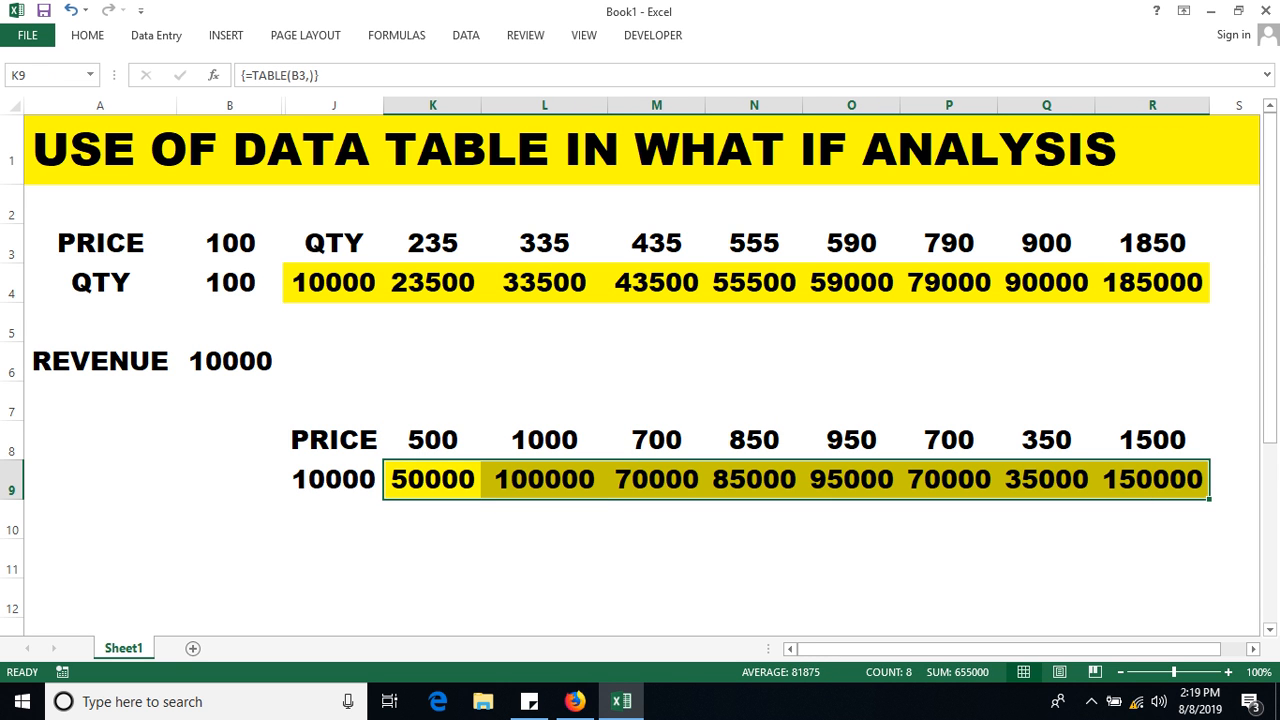